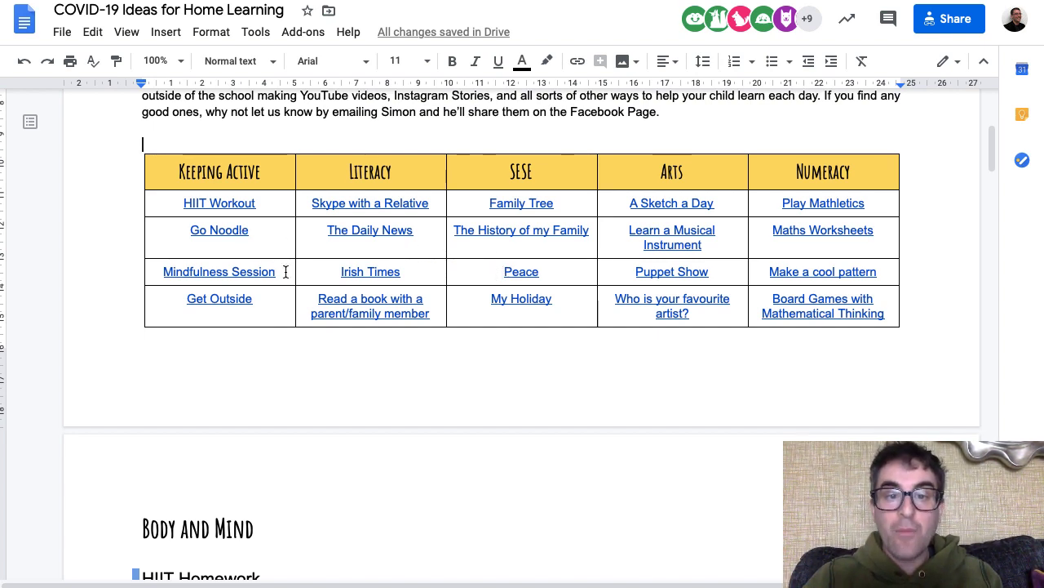
click(209, 206)
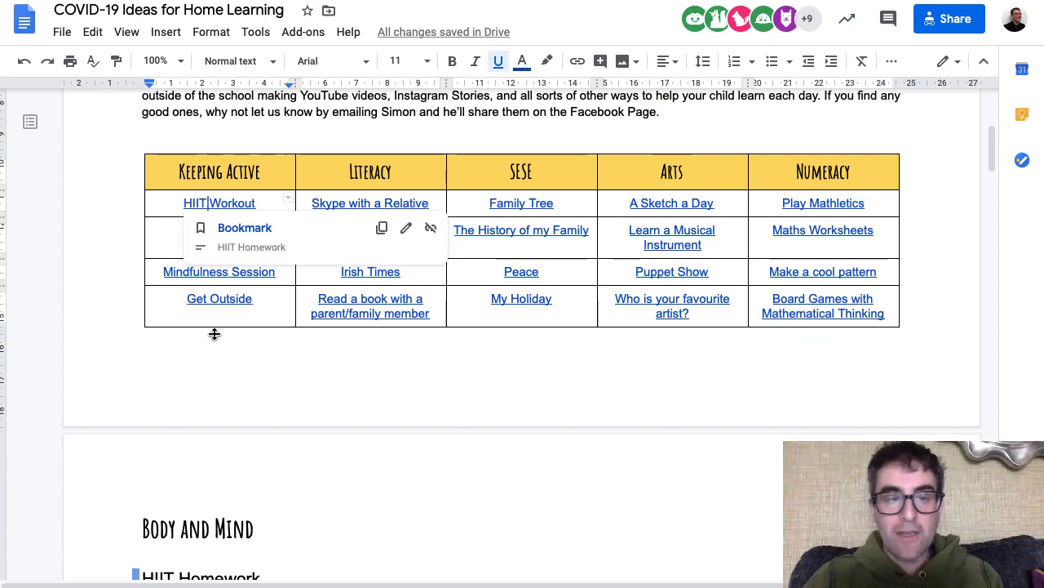
click(225, 227)
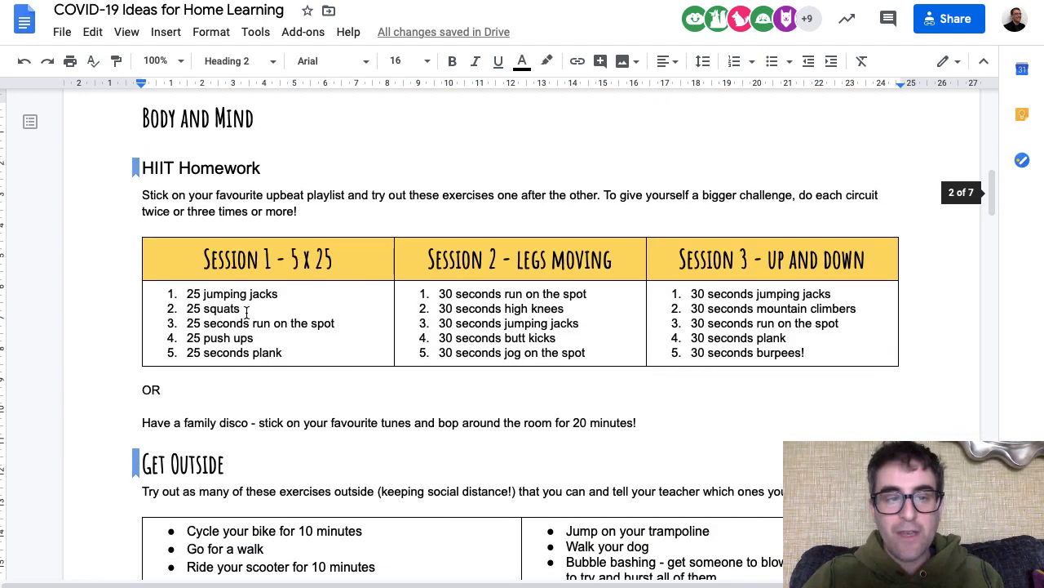
scroll(315, 322, up, 15)
scroll(633, 277, down, 5)
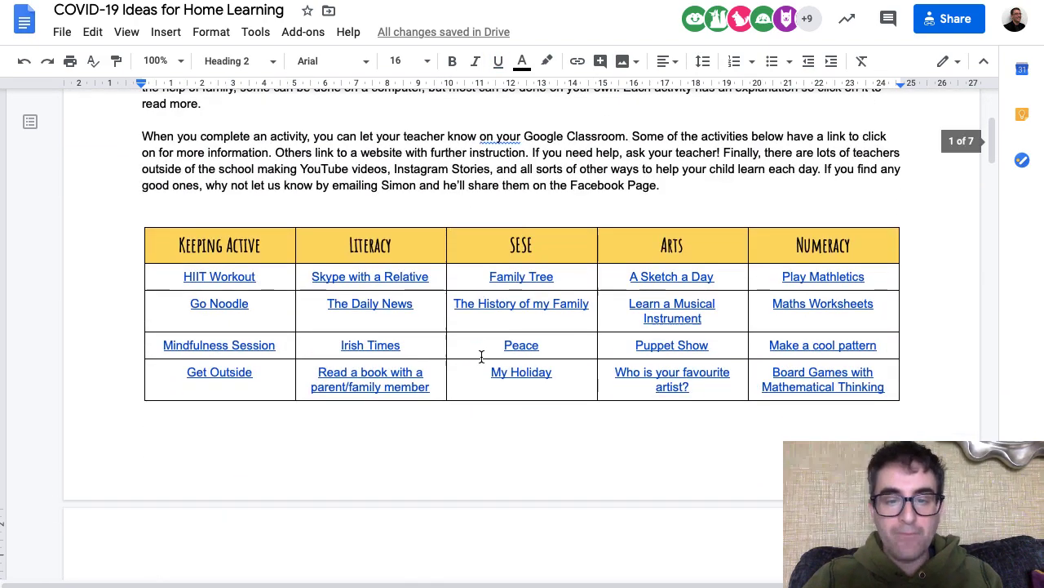
click(633, 277)
click(676, 299)
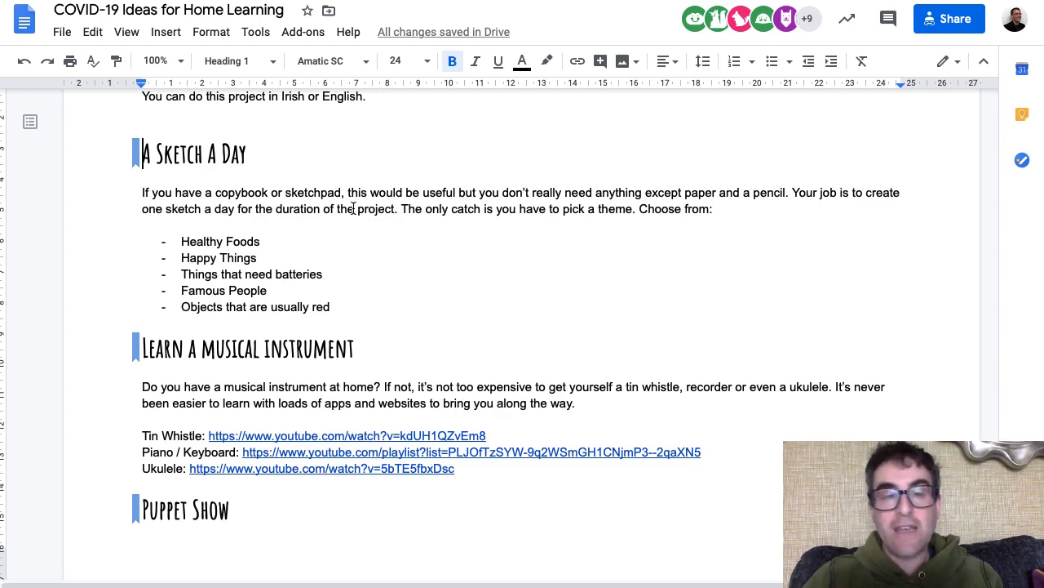
scroll(353, 208, up, 15)
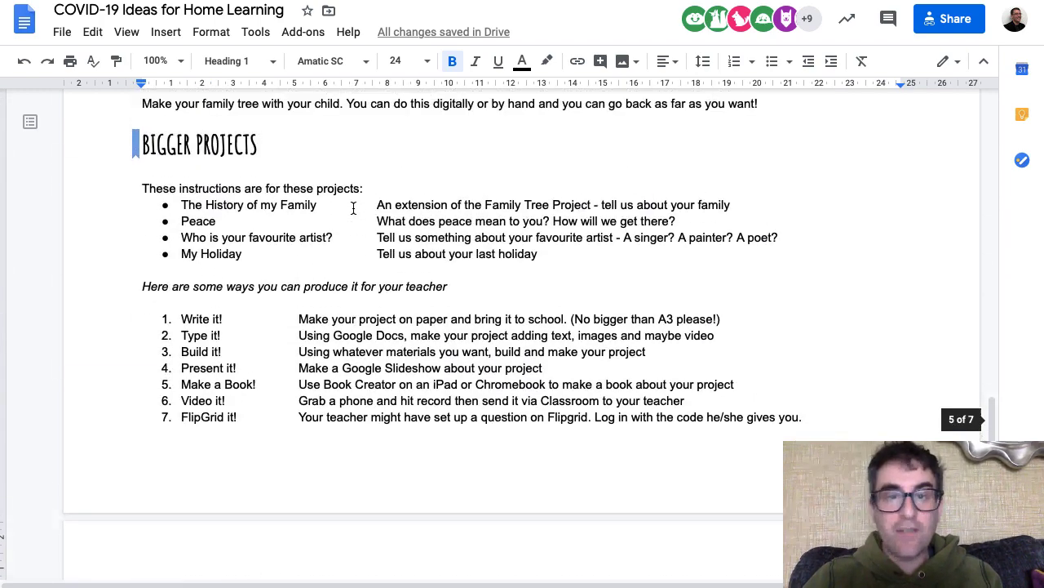
scroll(354, 208, up, 15)
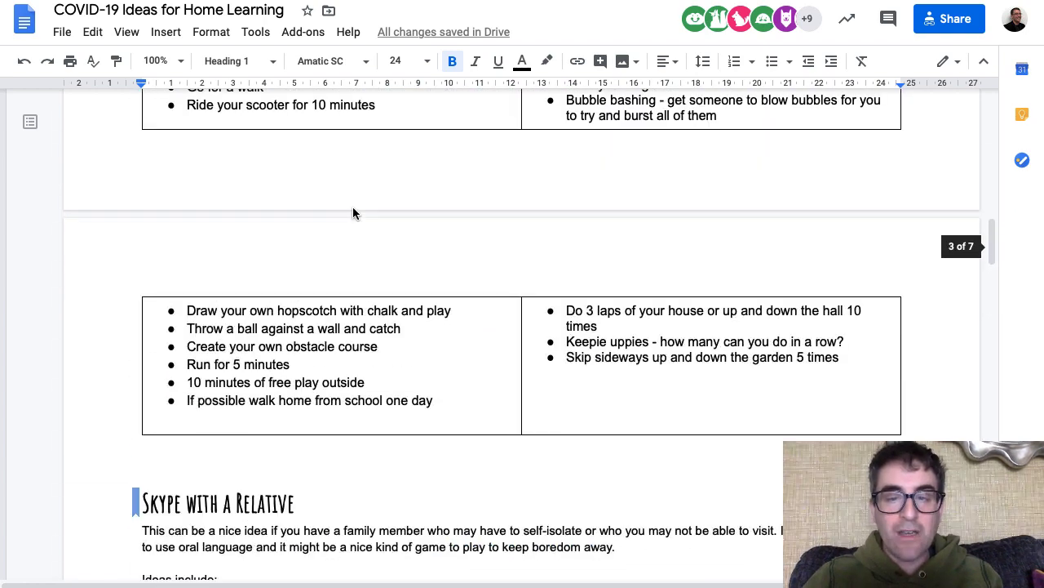
scroll(353, 211, up, 5)
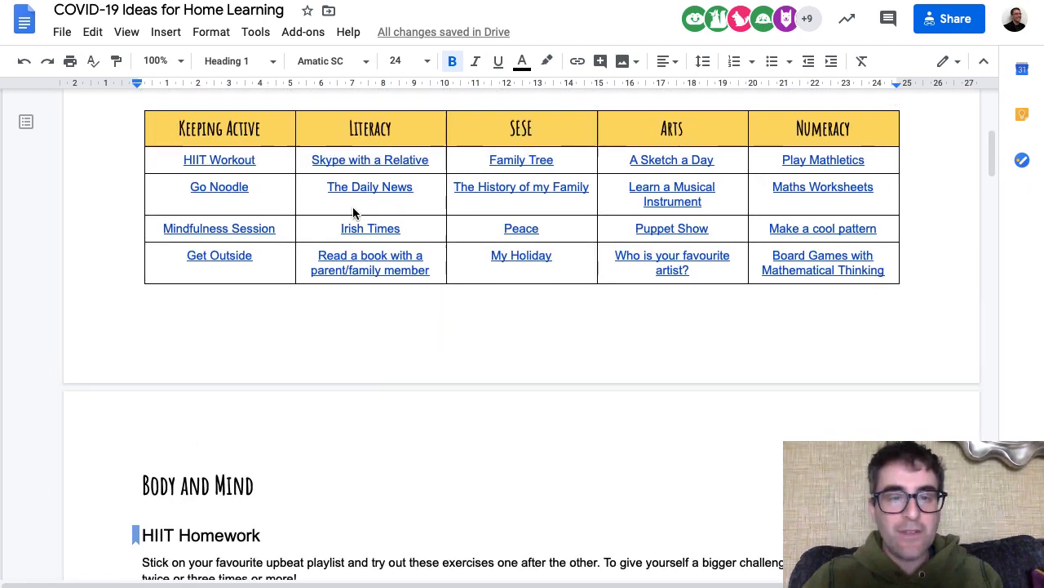
click(522, 234)
click(543, 258)
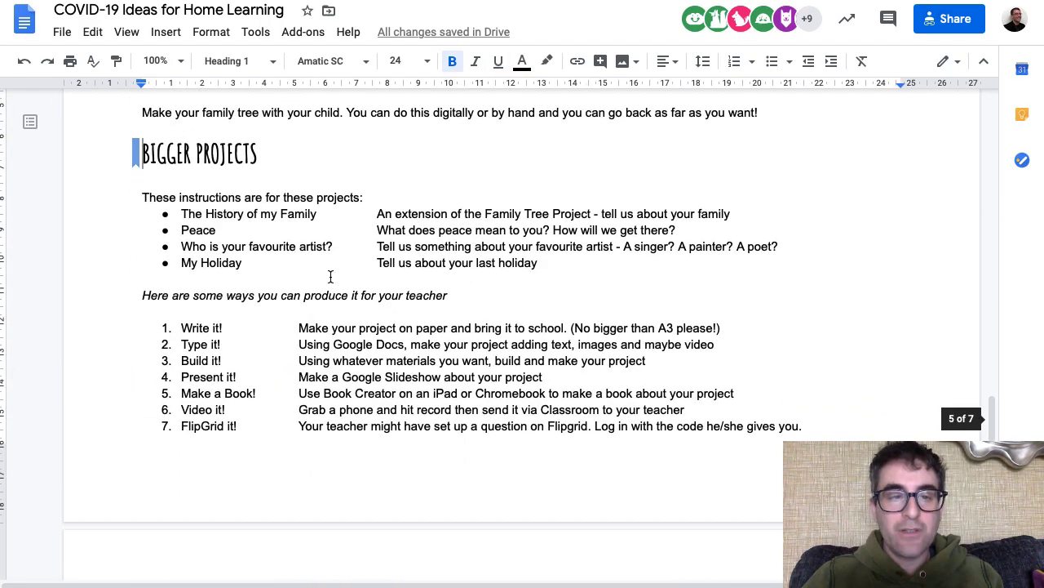
scroll(403, 275, up, 15)
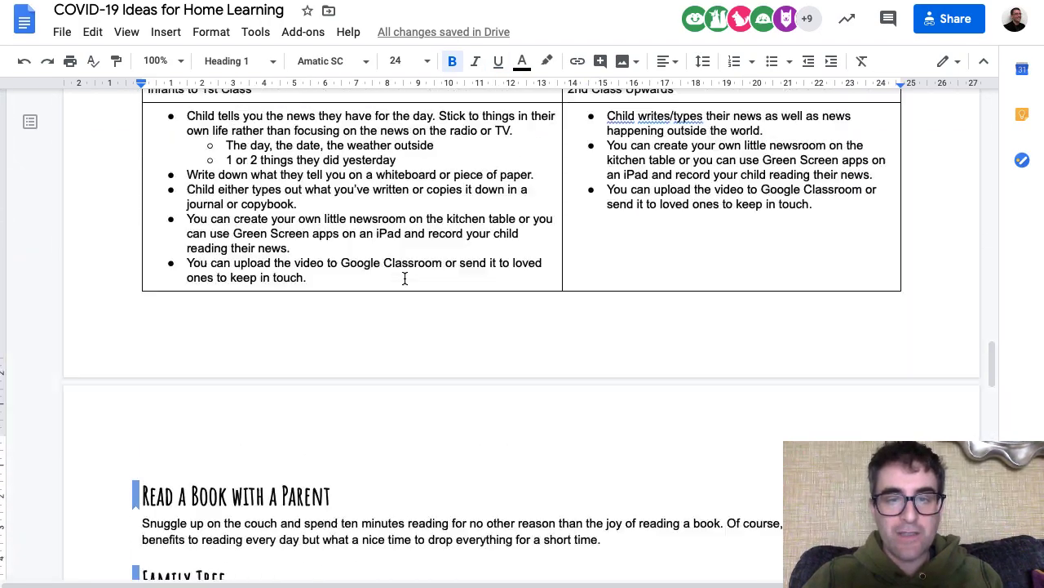
scroll(403, 279, up, 15)
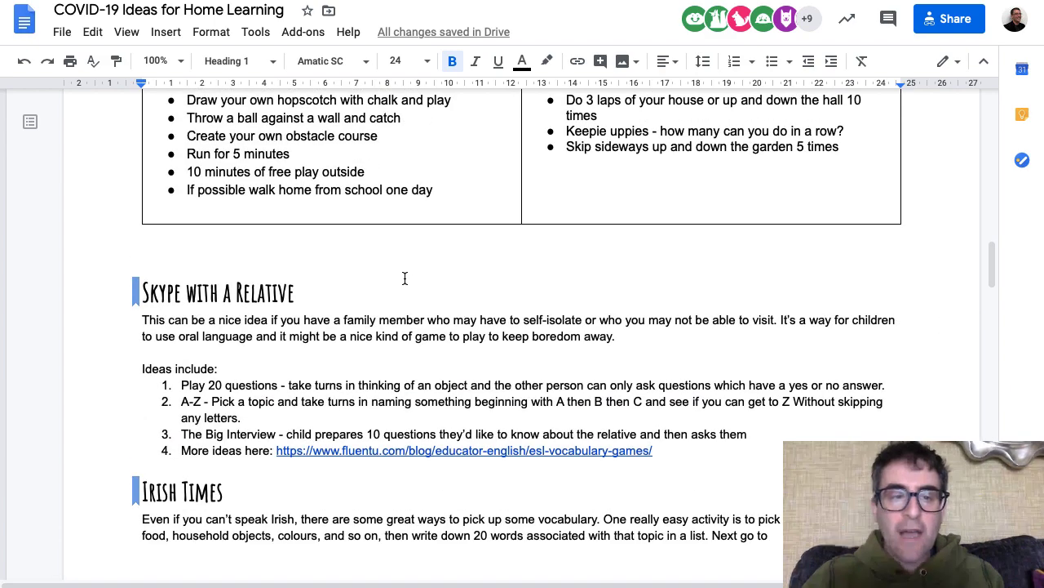
scroll(403, 278, up, 15)
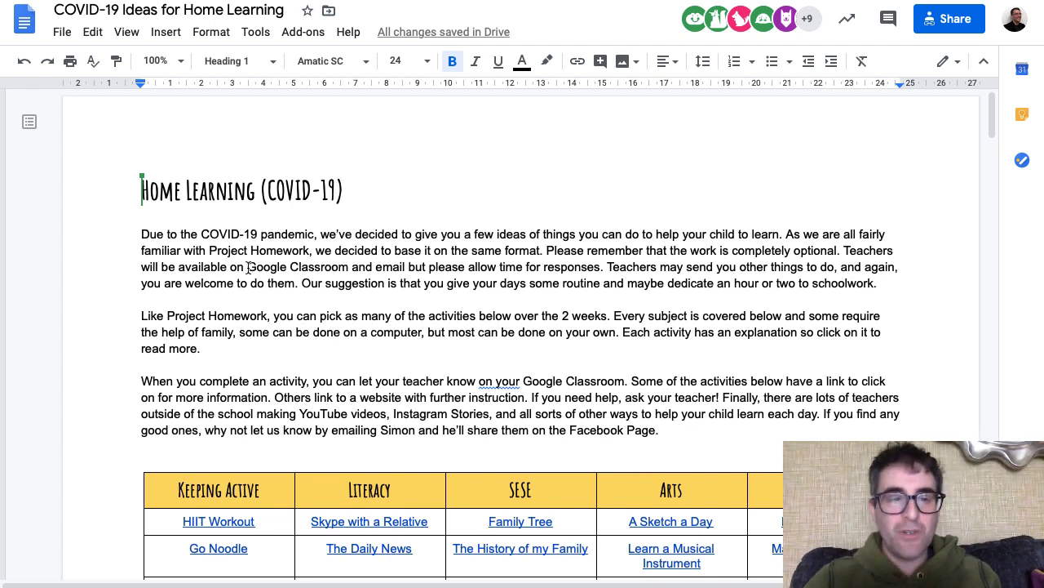
scroll(399, 253, down, 3)
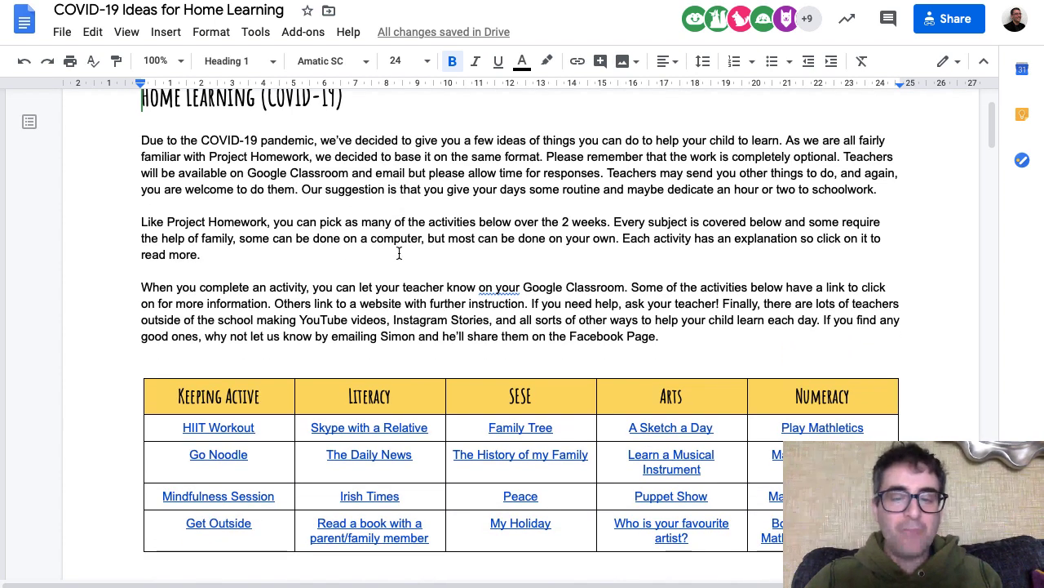
scroll(399, 253, up, 2)
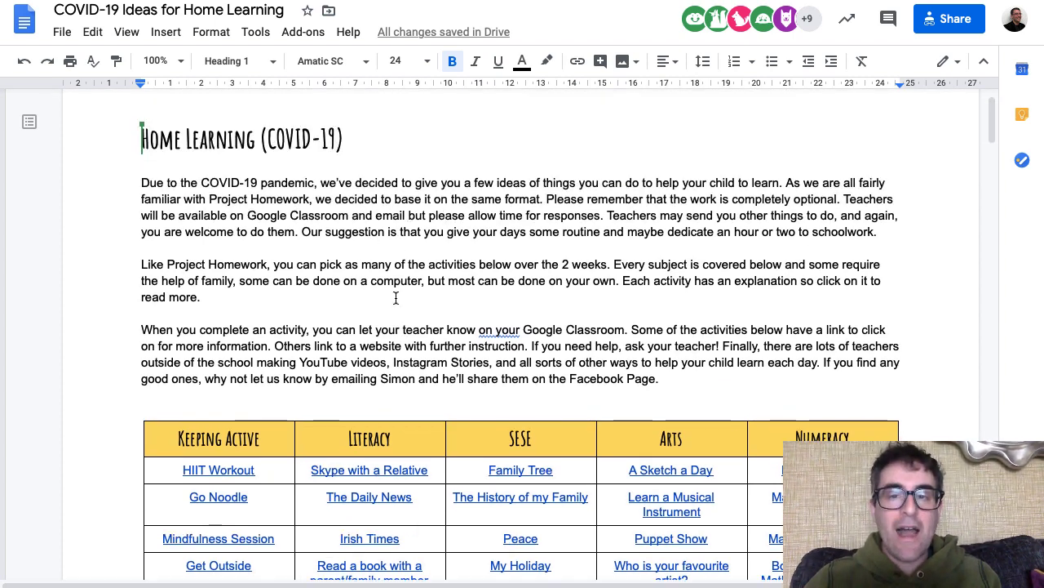
scroll(380, 290, down, 5)
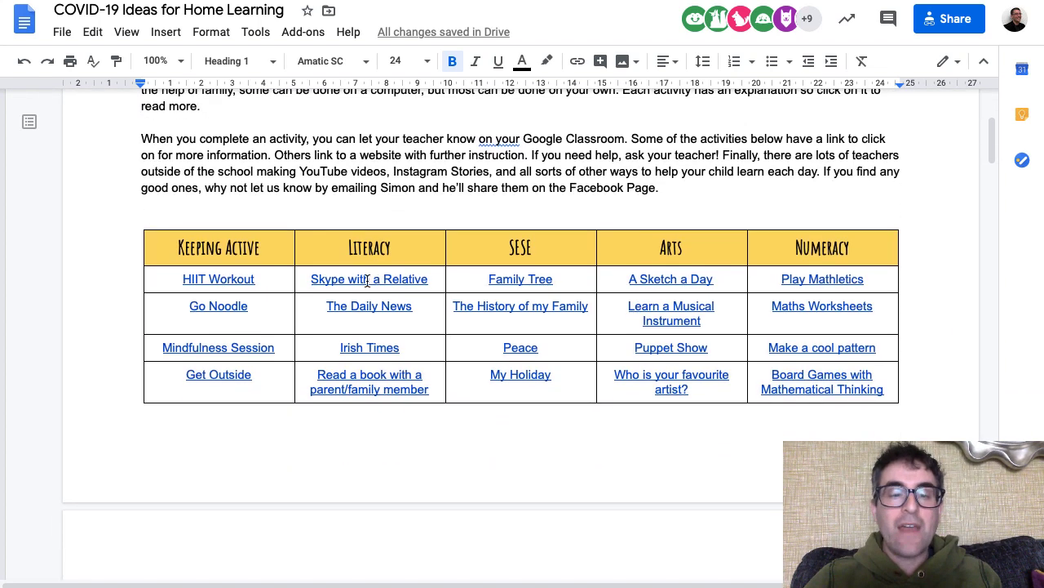
click(163, 32)
mouse_move(192, 96)
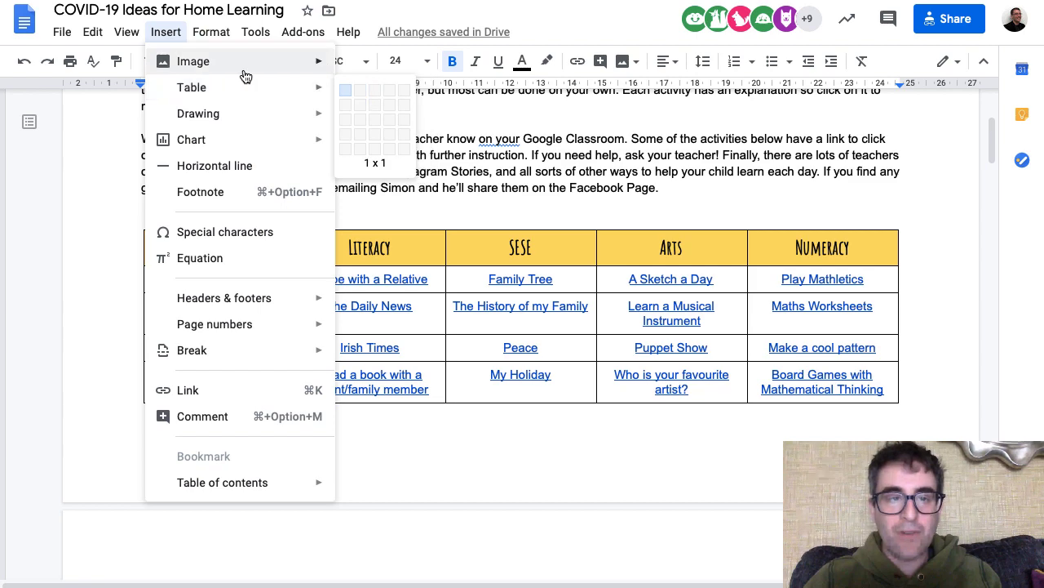
click(168, 31)
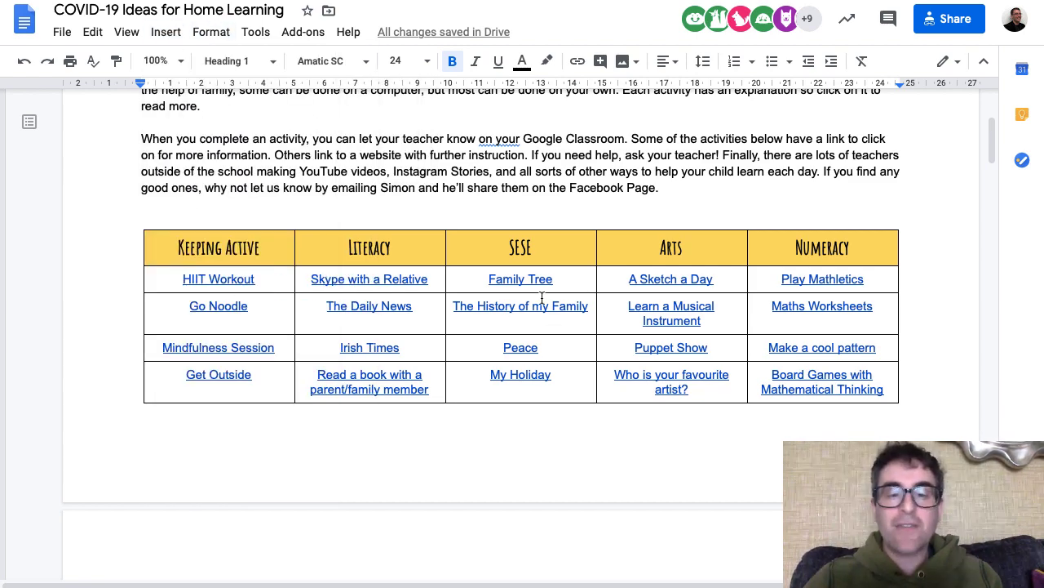
scroll(469, 341, down, 1)
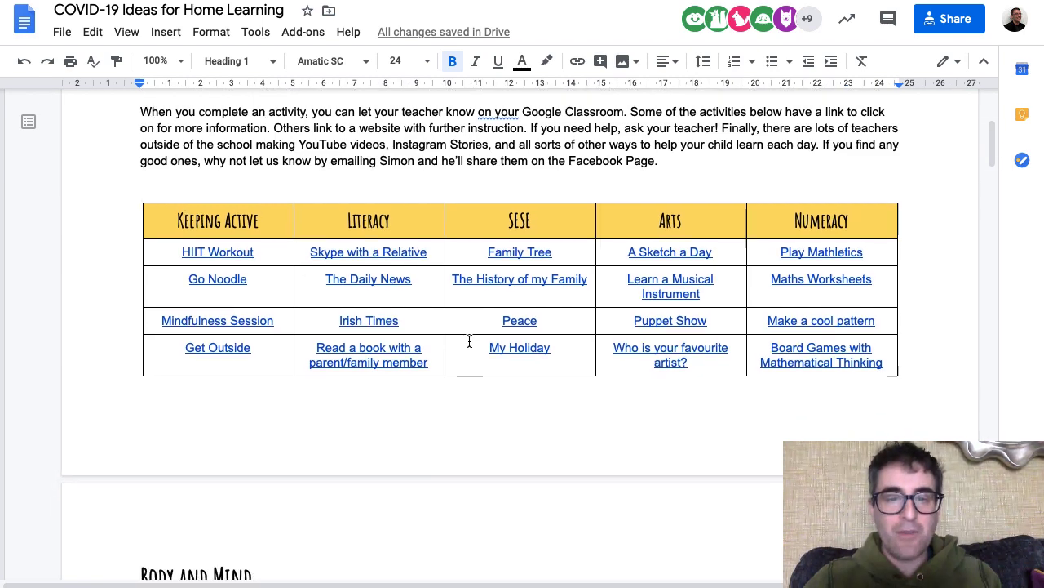
scroll(470, 341, down, 5)
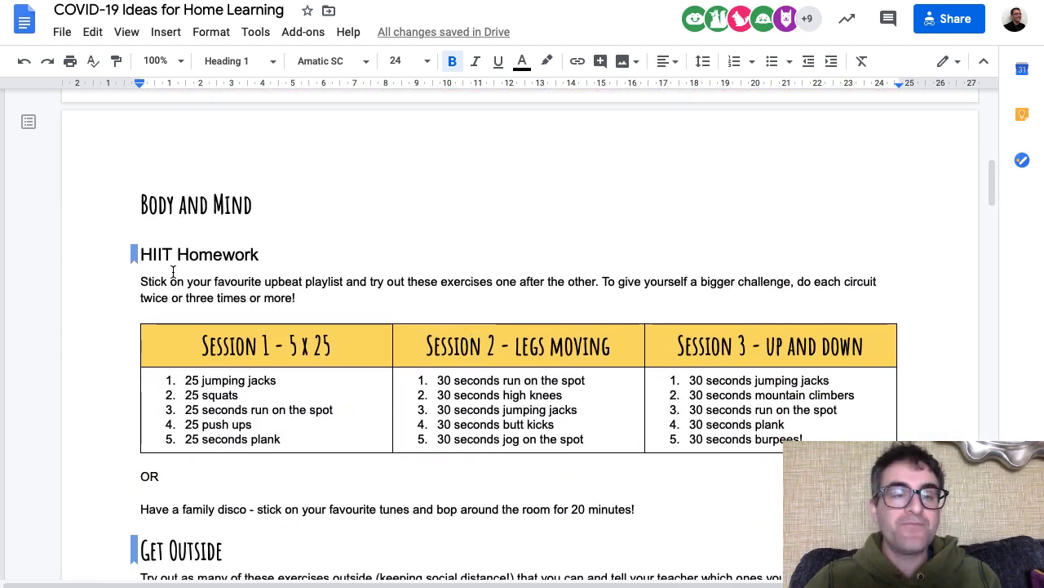
scroll(212, 247, down, 1)
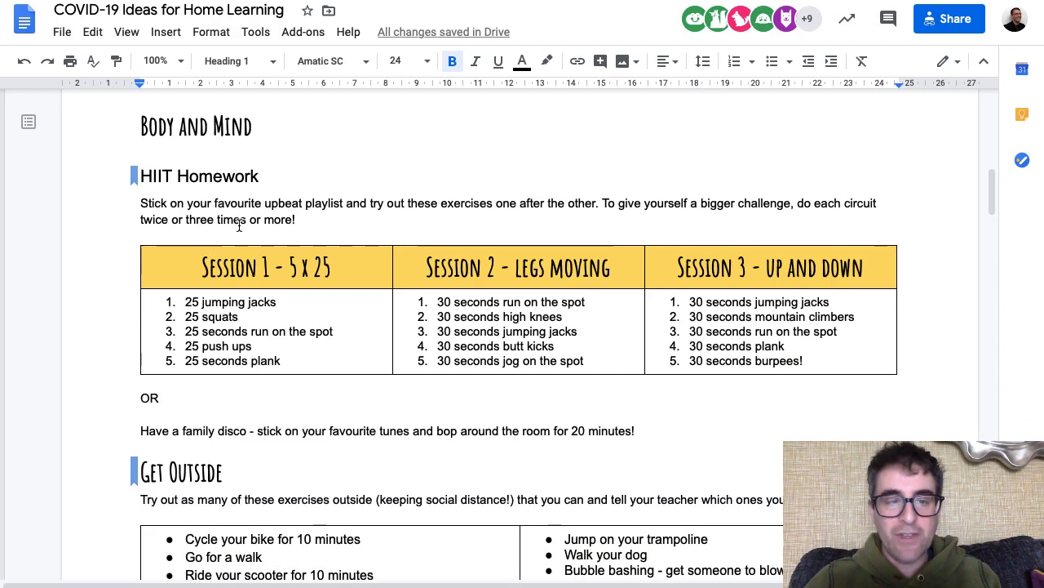
scroll(275, 373, down, 1)
scroll(275, 373, down, 10)
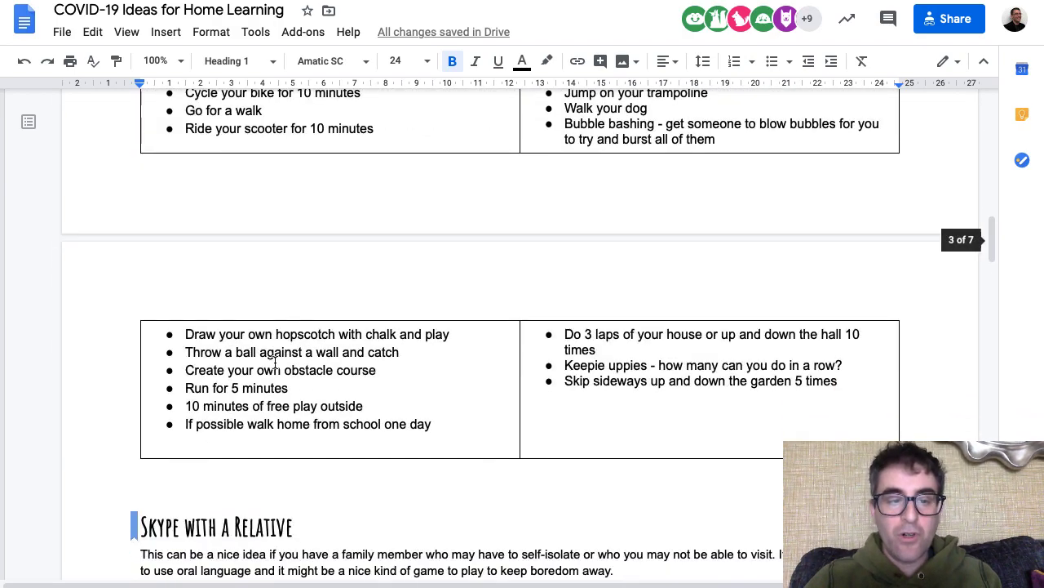
scroll(275, 363, up, 11)
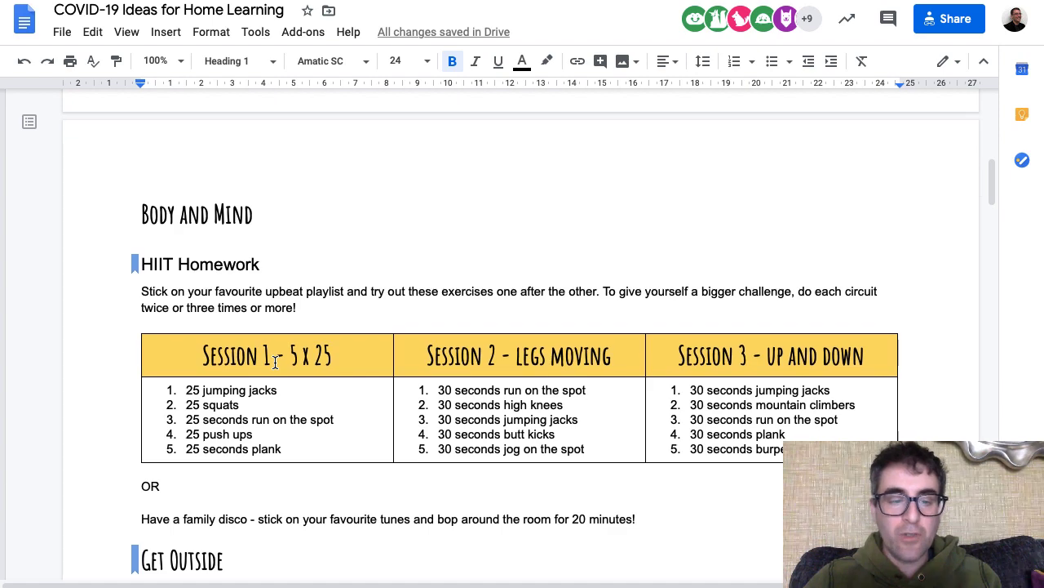
scroll(275, 364, down, 1)
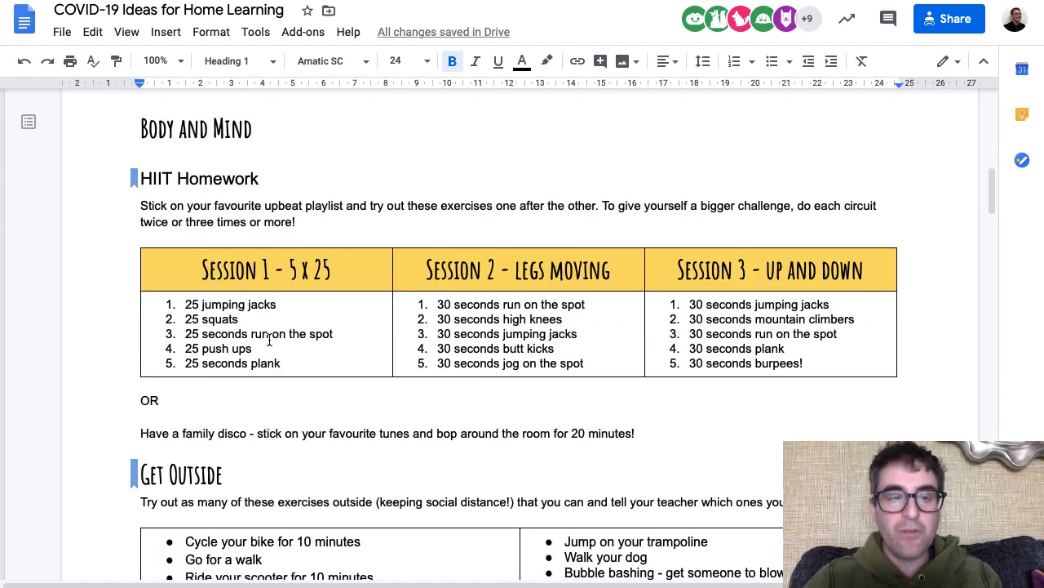
scroll(269, 339, up, 2)
scroll(271, 315, up, 3)
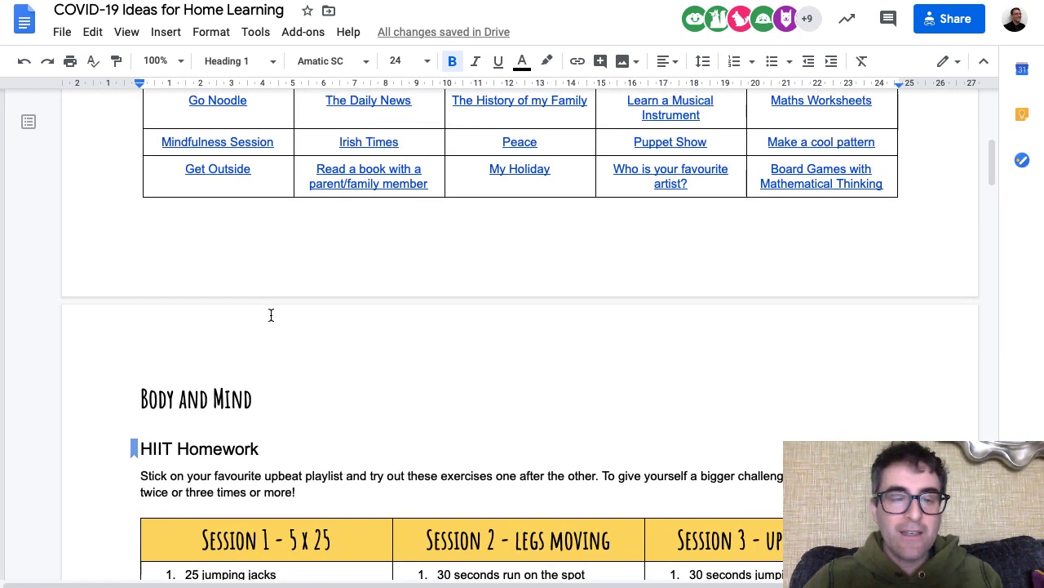
scroll(277, 457, down, 1)
scroll(276, 457, down, 9)
scroll(276, 457, up, 8)
scroll(277, 457, up, 2)
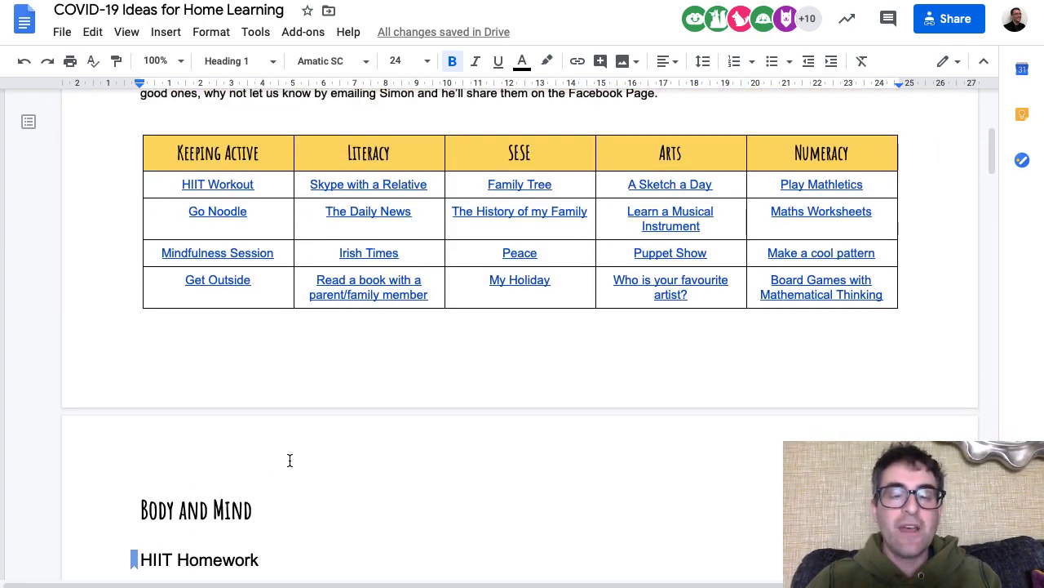
scroll(285, 416, down, 5)
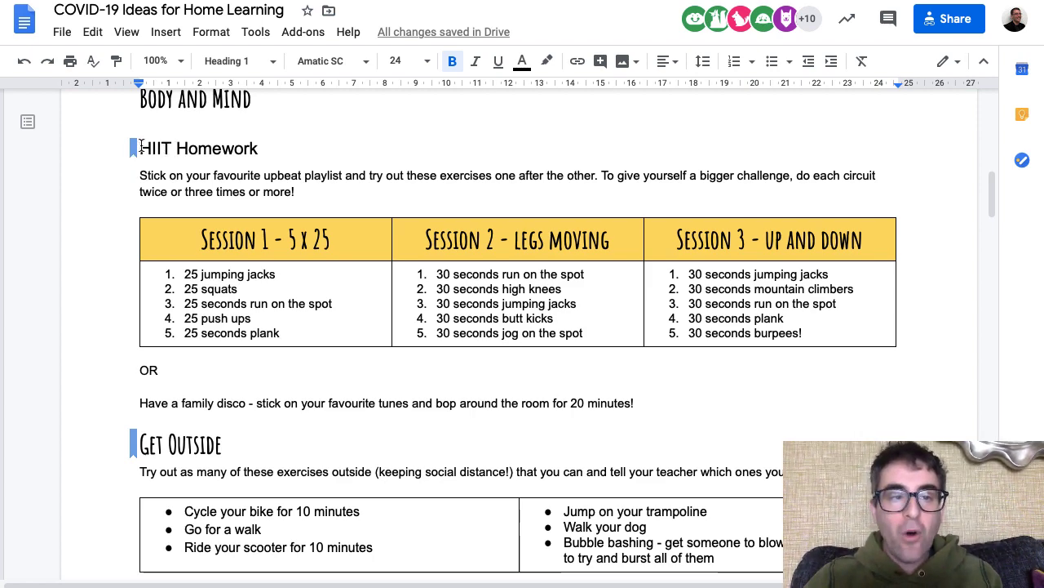
- Add a bookmark at the HIIT Homework heading
drag(141, 147, 256, 148)
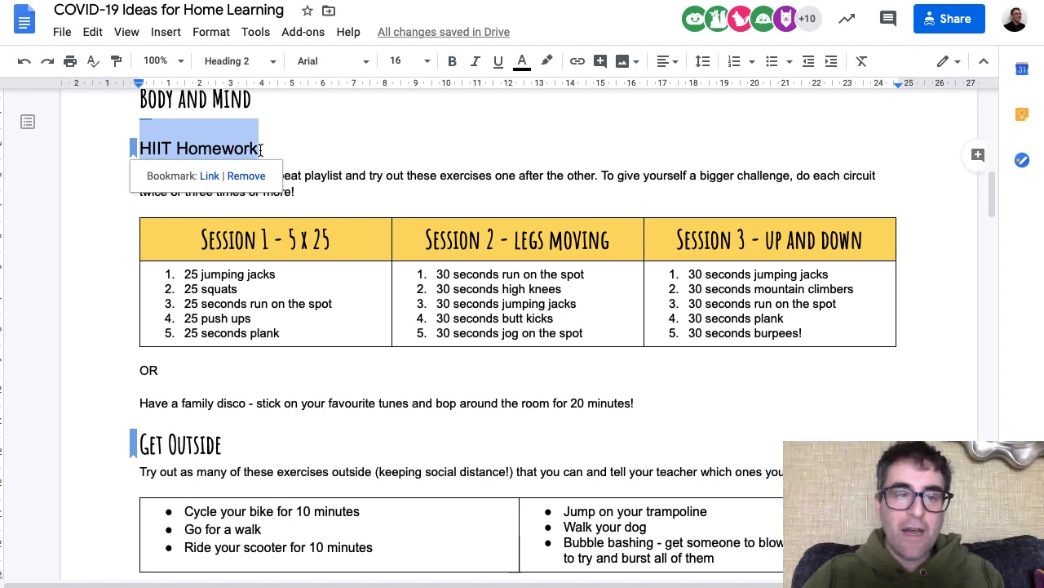
click(166, 32)
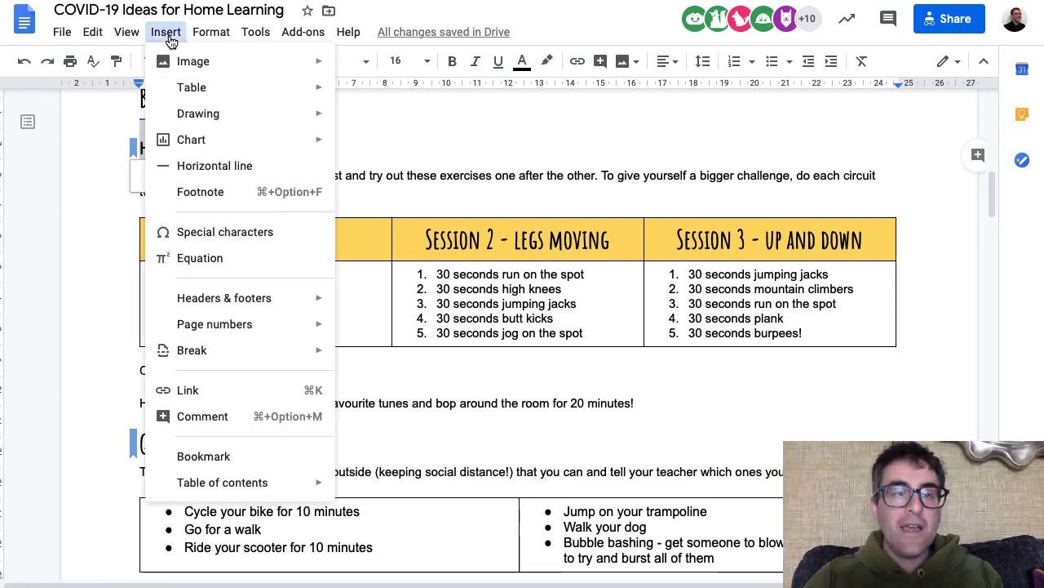
click(237, 450)
- Select the HIIT Workout link text in the activity table
click(397, 217)
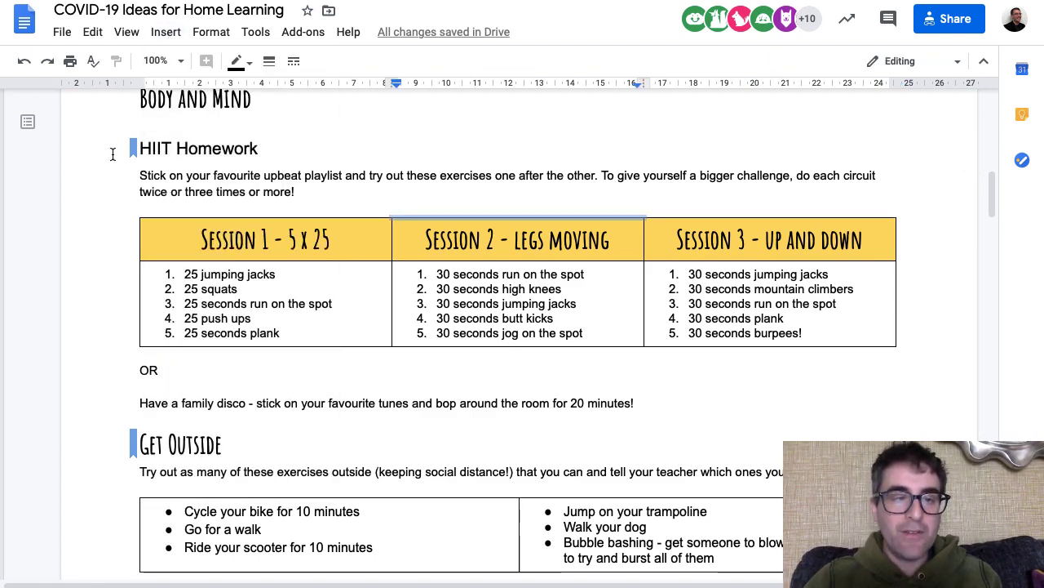
scroll(195, 149, up, 4)
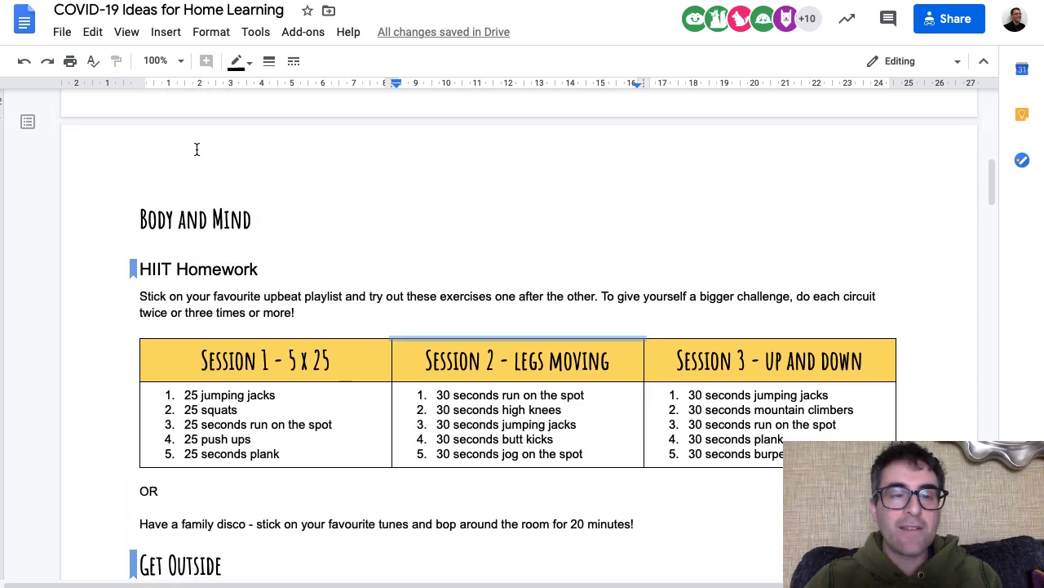
scroll(196, 149, up, 2)
drag(255, 213, 185, 213)
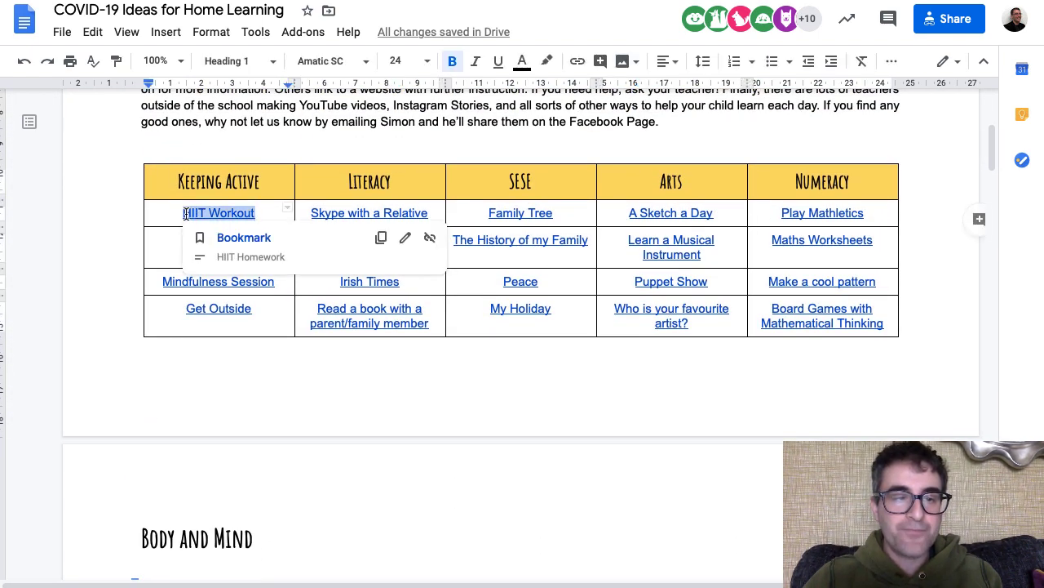
- Remove the old link from HIIT Workout and reselect its text
click(429, 236)
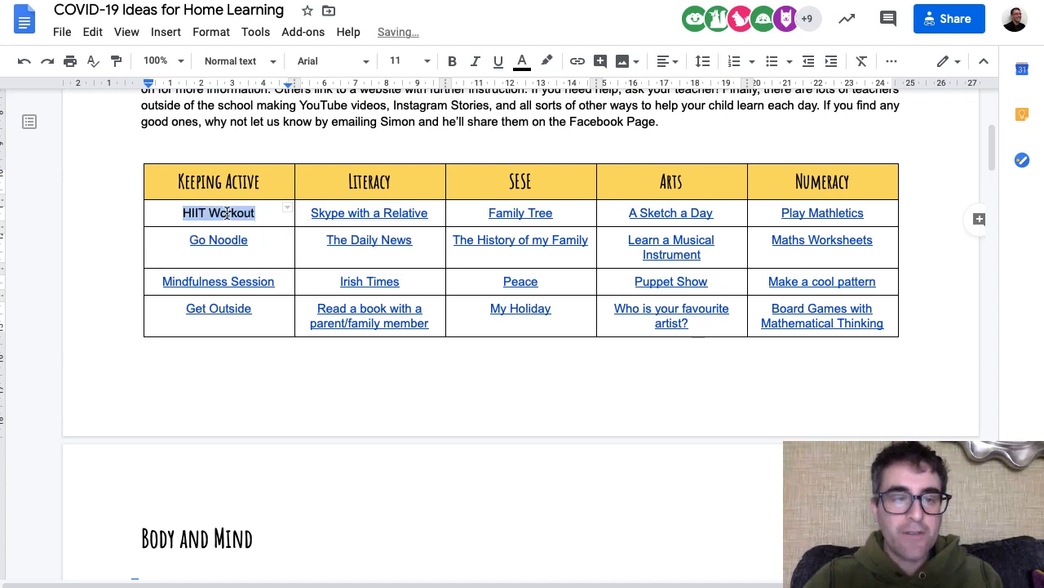
click(282, 213)
triple_click(222, 211)
click(218, 212)
drag(185, 212, 256, 205)
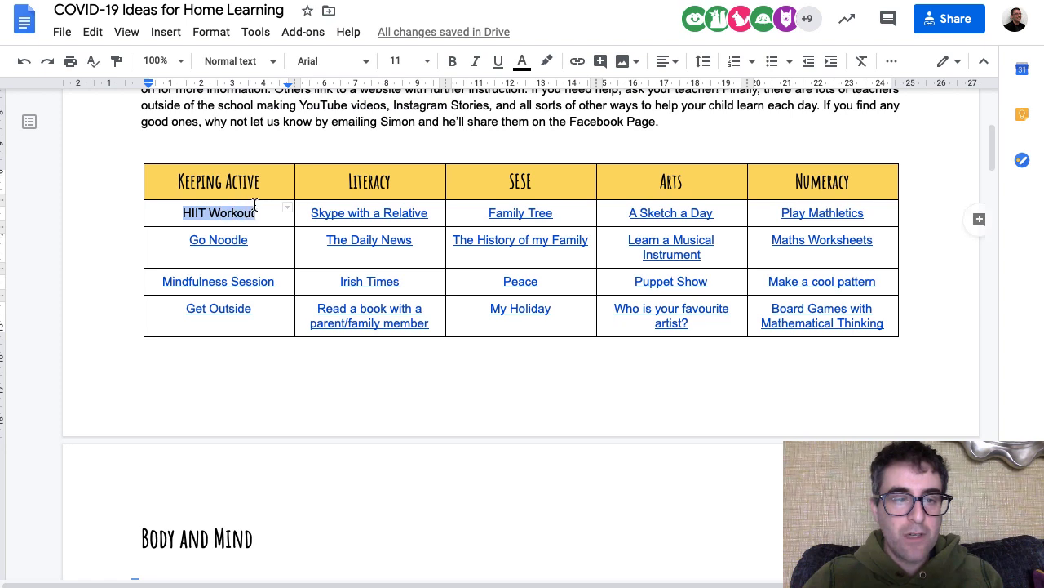
- Link HIIT Workout to the HIIT Homework bookmark and follow it to the heading
click(170, 37)
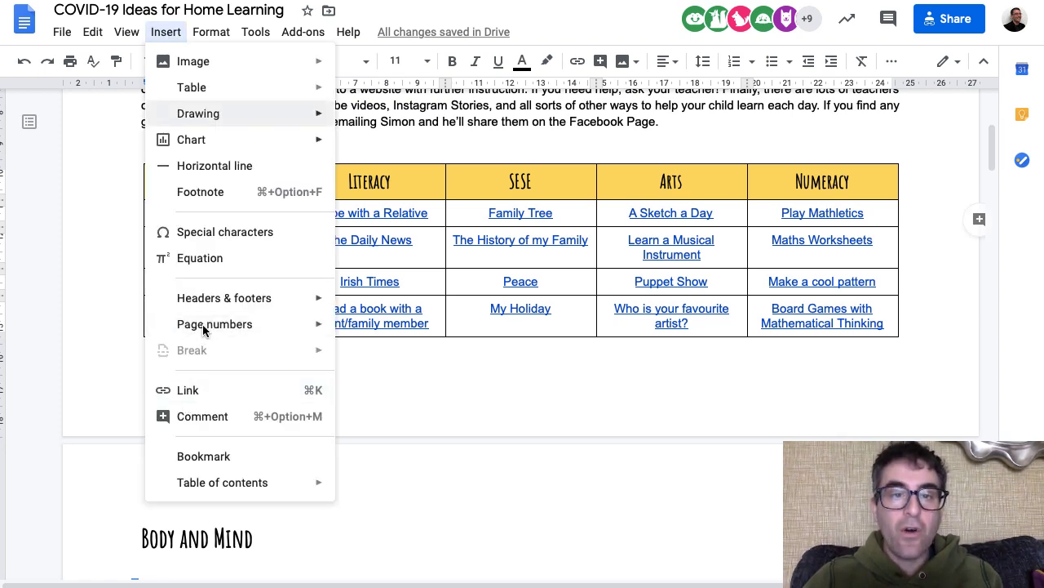
click(577, 63)
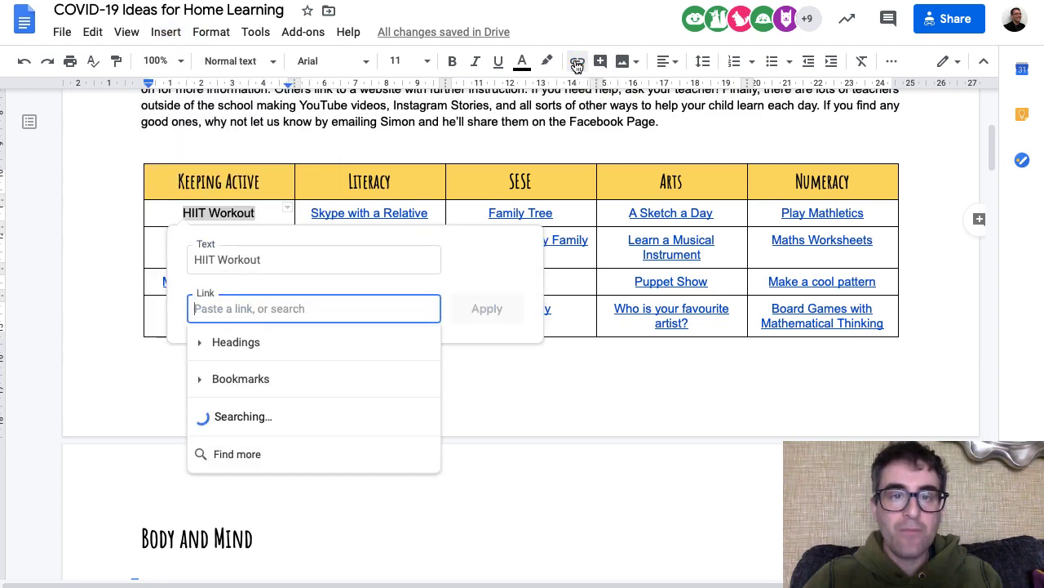
click(196, 382)
scroll(261, 410, down, 1)
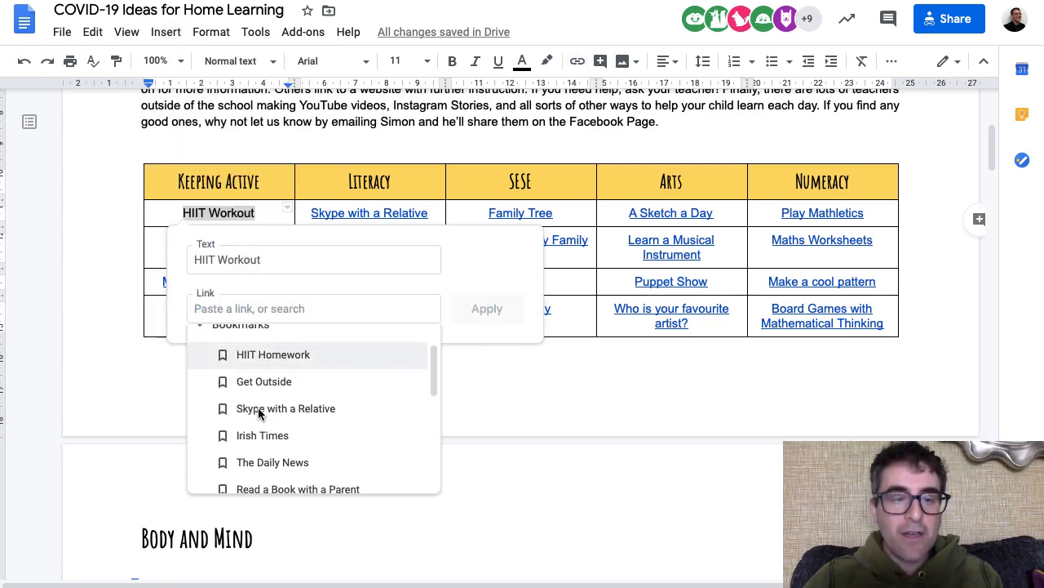
click(260, 356)
click(482, 307)
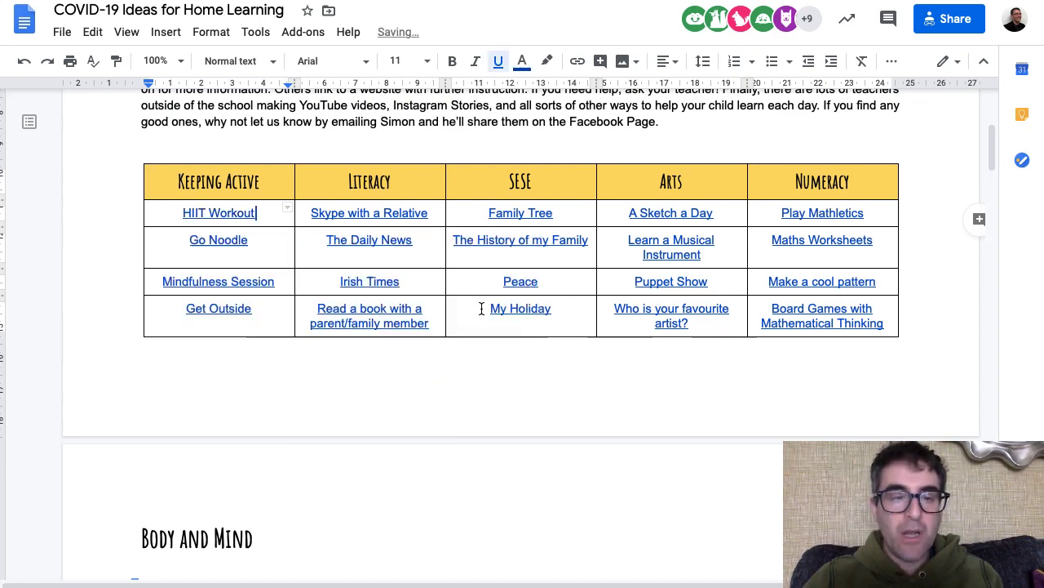
click(203, 215)
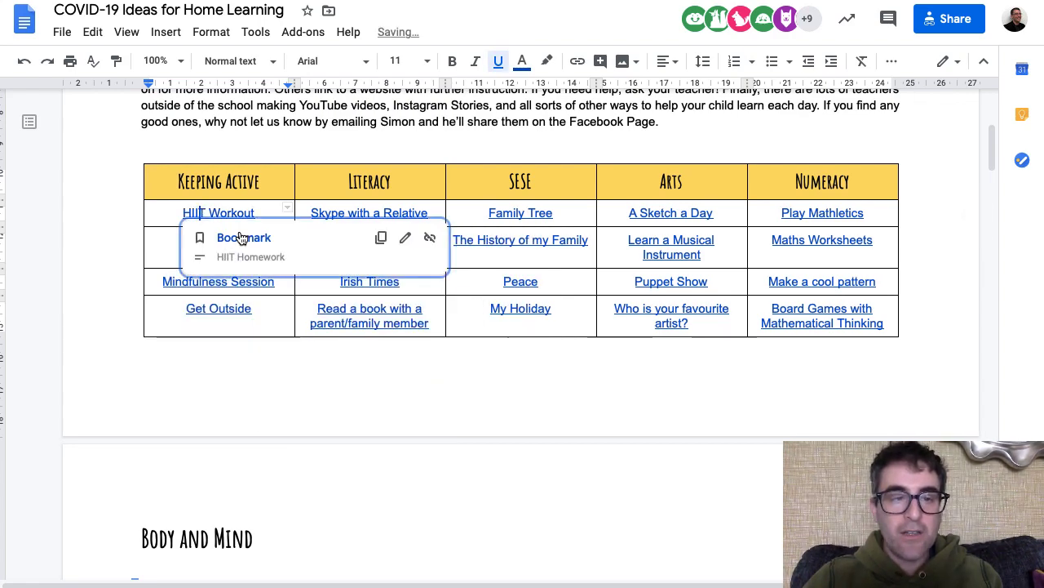
click(235, 236)
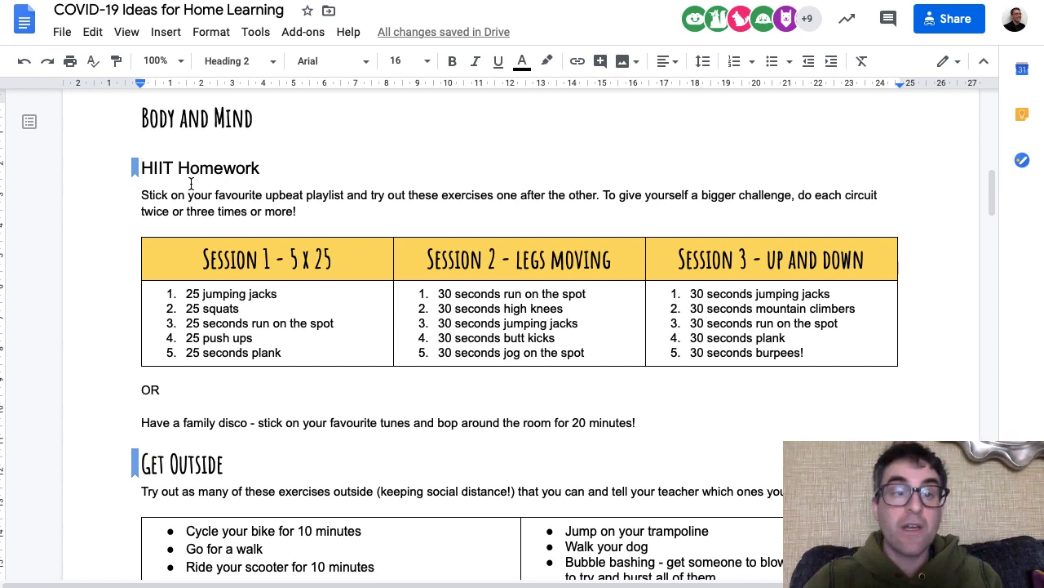
scroll(191, 184, up, 3)
scroll(191, 183, up, 3)
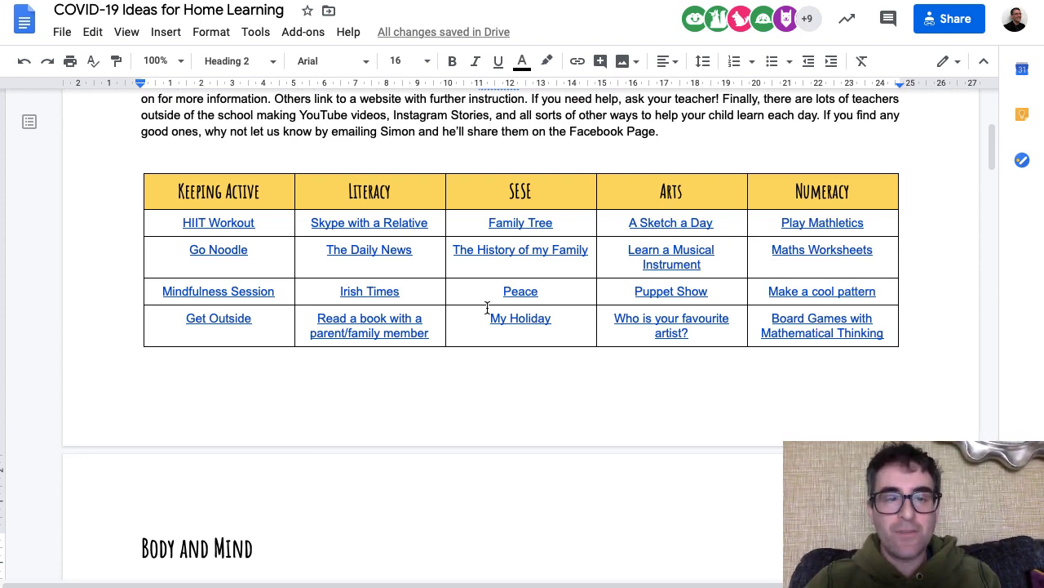
scroll(242, 362, down, 3)
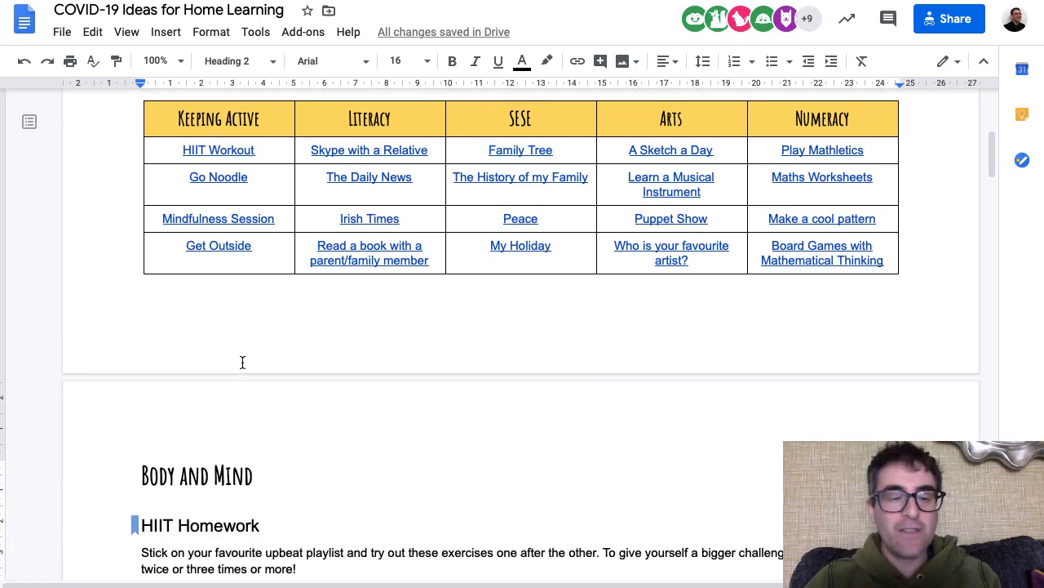
scroll(278, 198, up, 2)
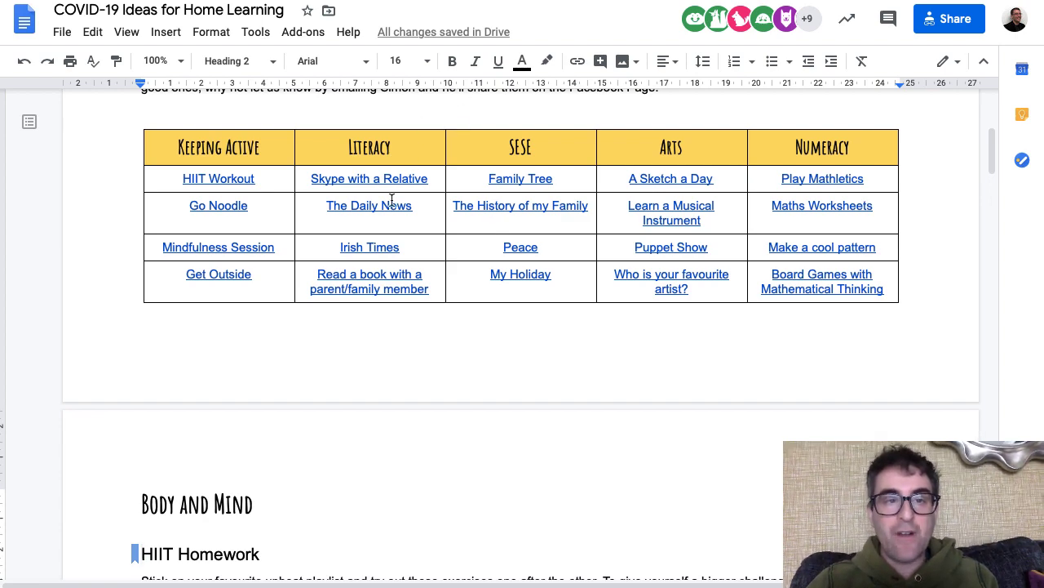
key(super+l)
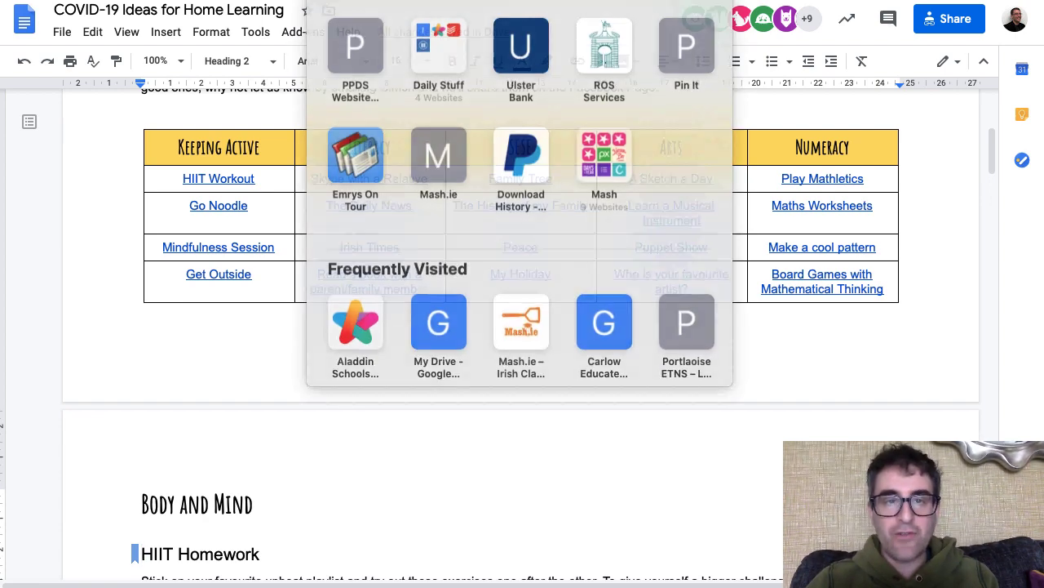
click(214, 341)
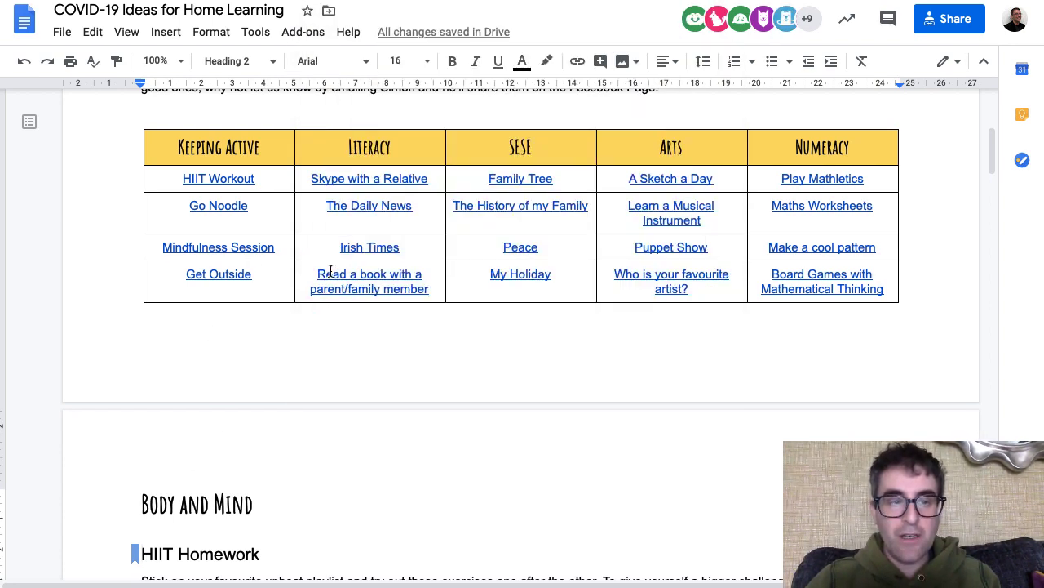
scroll(326, 270, up, 2)
click(268, 197)
- Paste the document's heading link on a new line above the table, then delete it
key(Return)
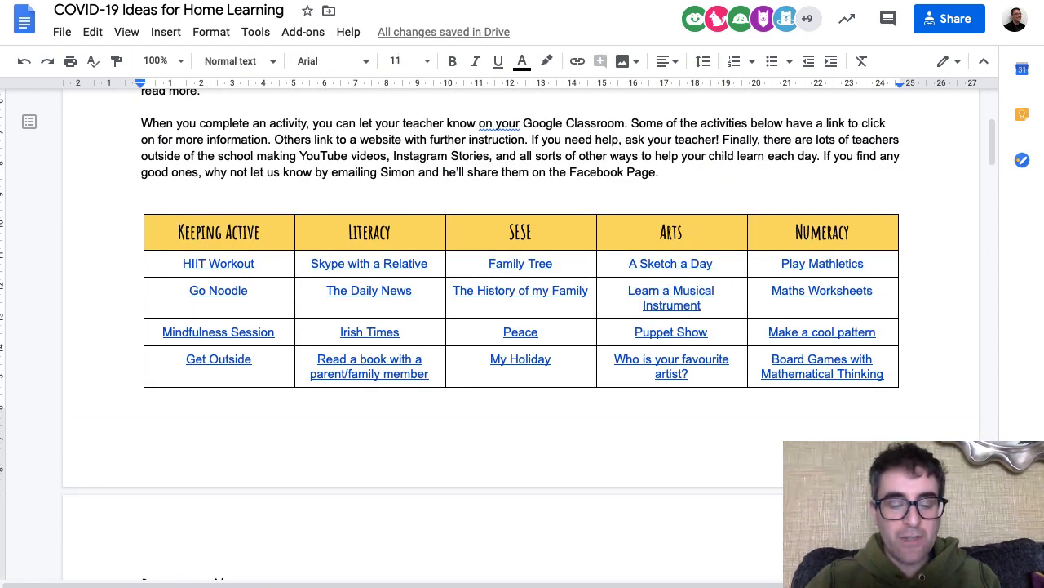
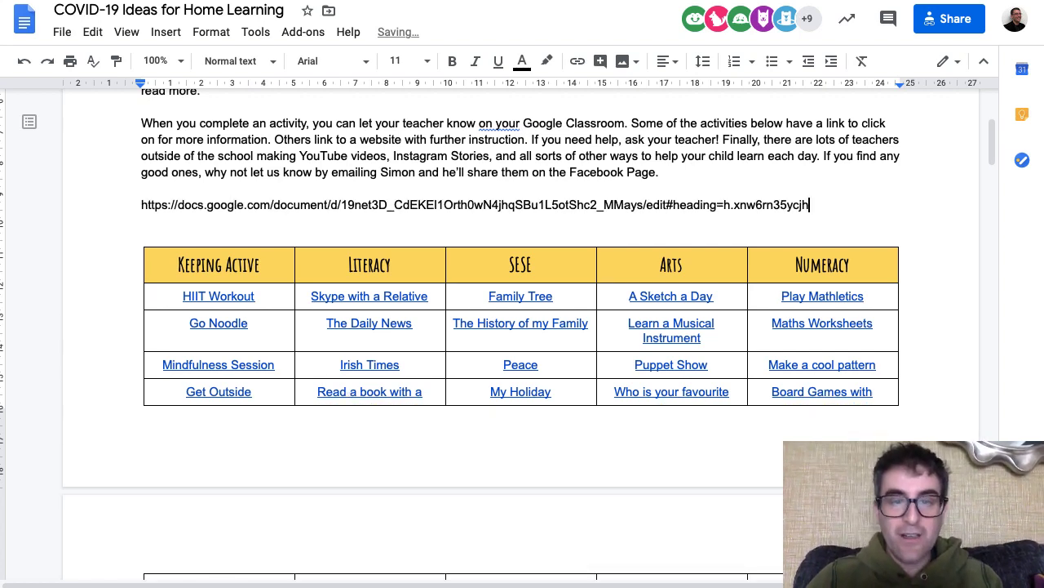
key(shift+Home)
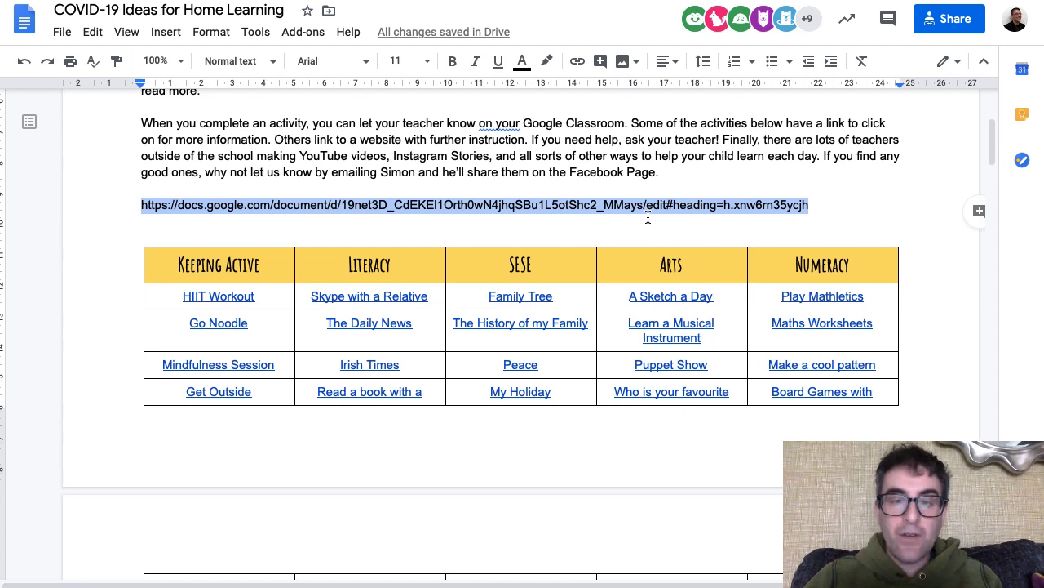
key(BackSpace)
key(BackSpace)
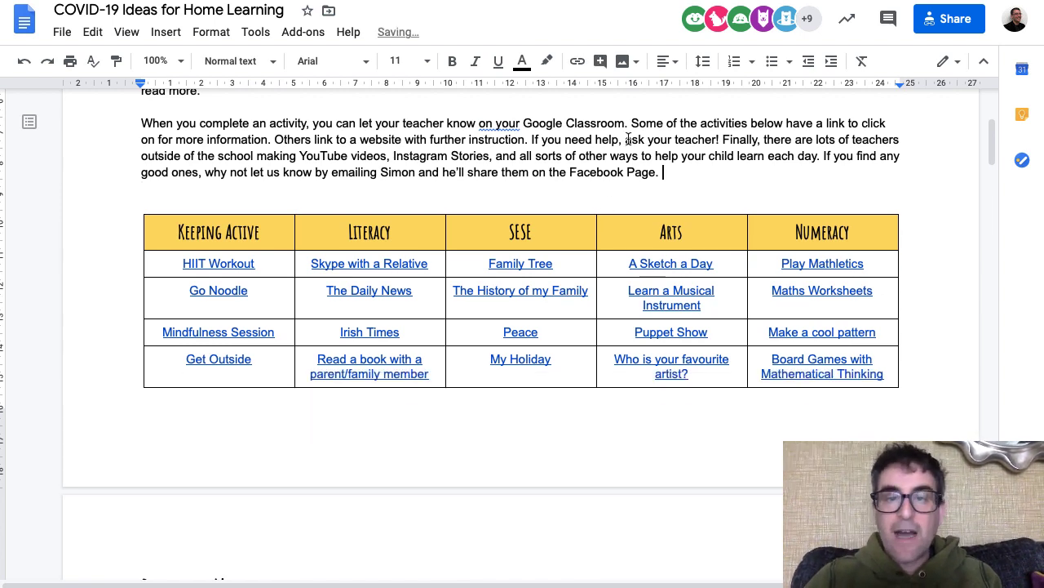
- Switch past the Bitly dashboard to the shared document in Firefox
key(super+Tab)
key(super+Tab)
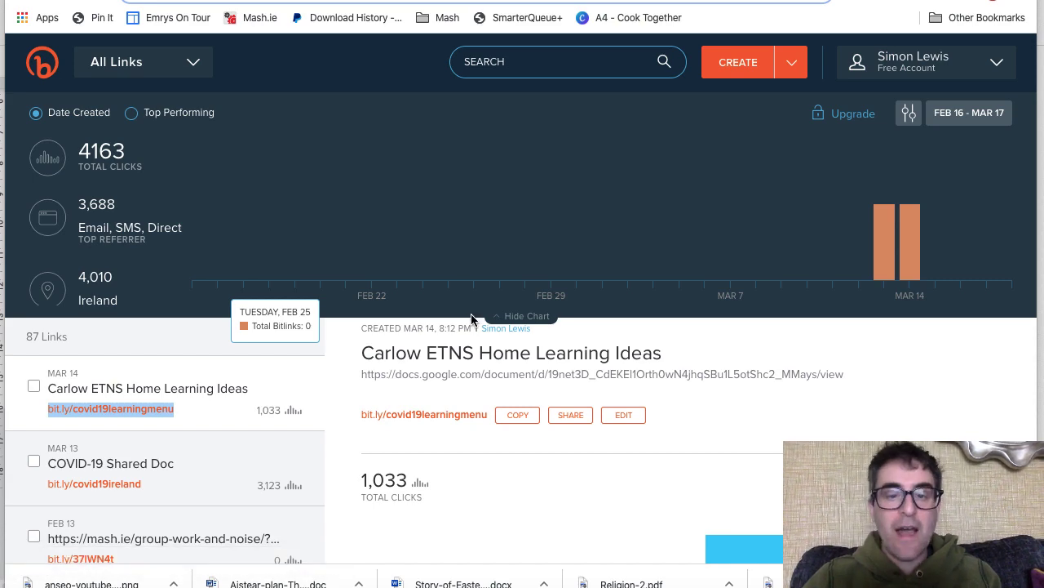
key(super+Tab)
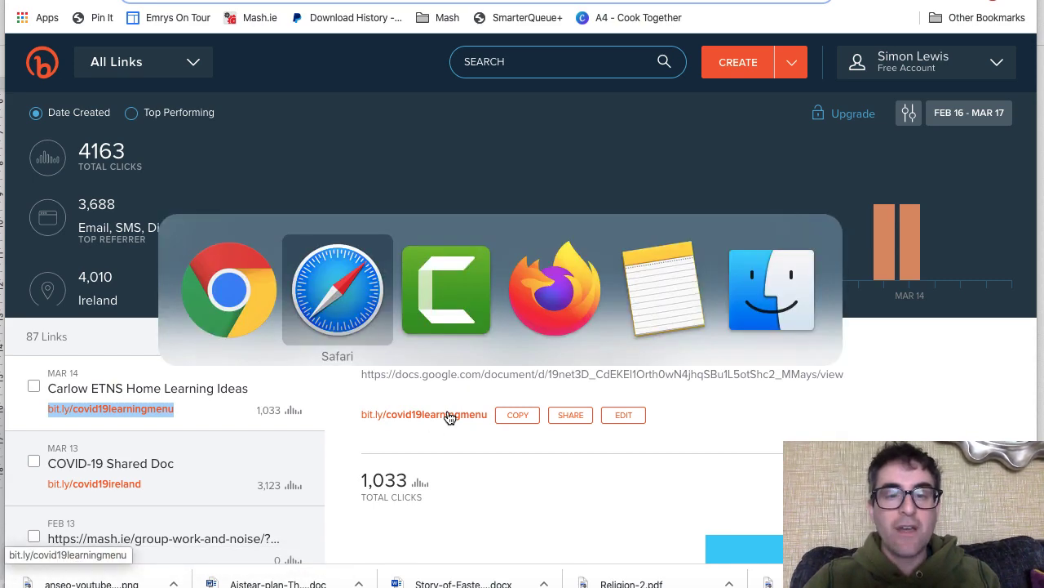
key(super+Tab)
key(super+Tab)
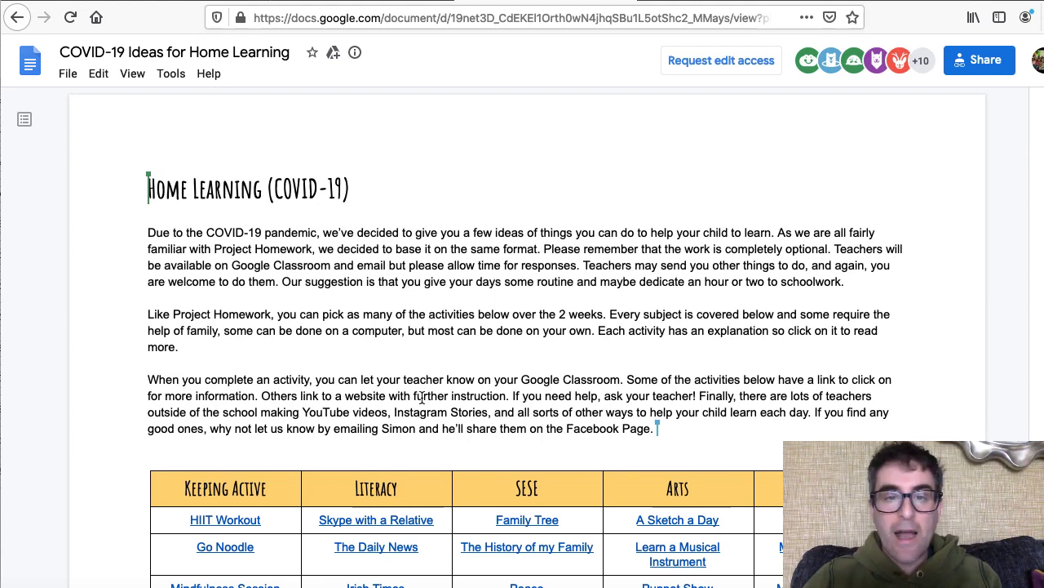
- Scroll through the read-only view, then delete view?pli=1 from the document's web address
scroll(420, 406, down, 2)
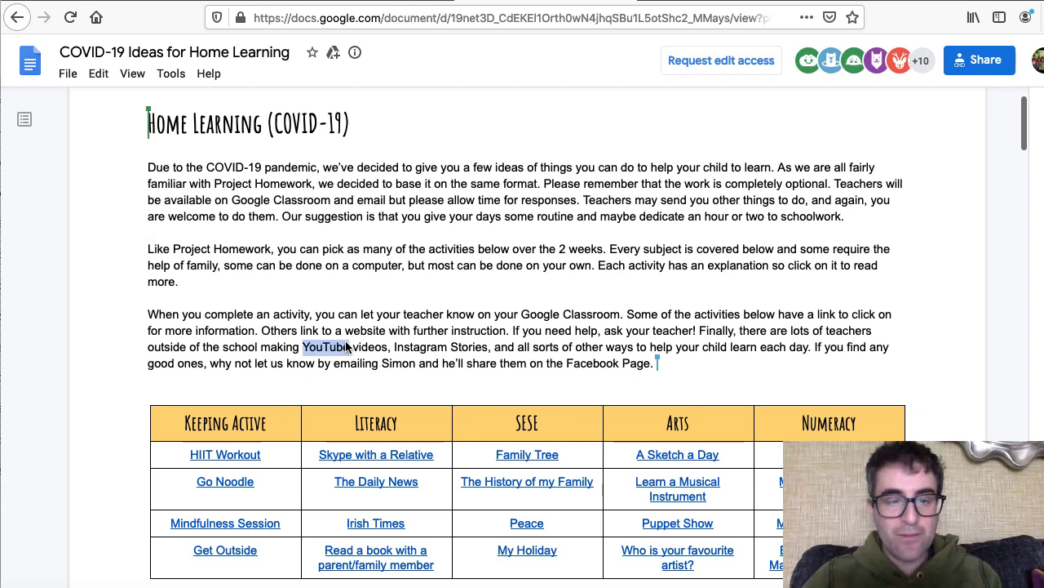
scroll(346, 347, down, 2)
scroll(413, 268, up, 3)
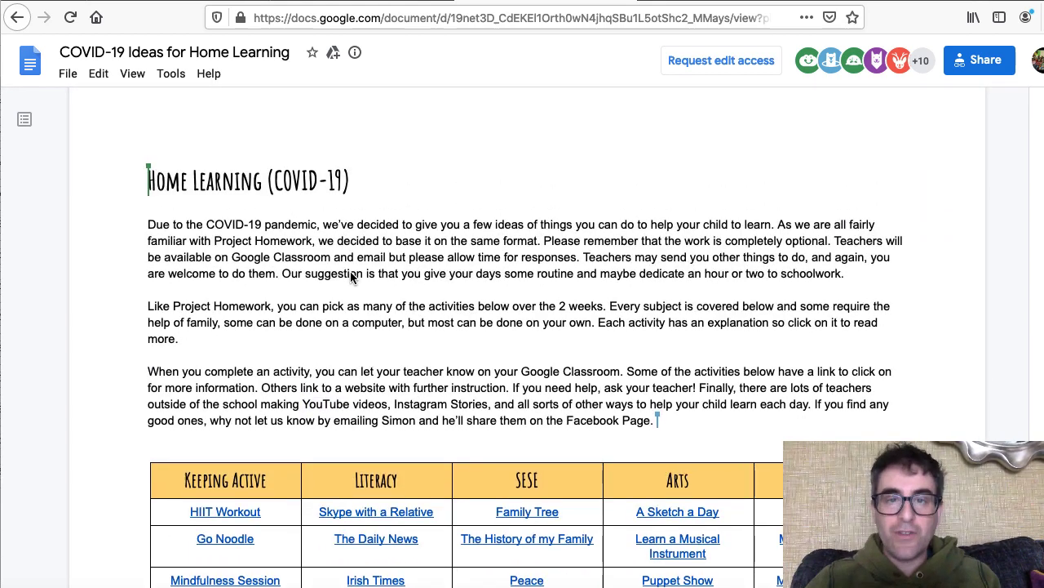
scroll(495, 259, down, 3)
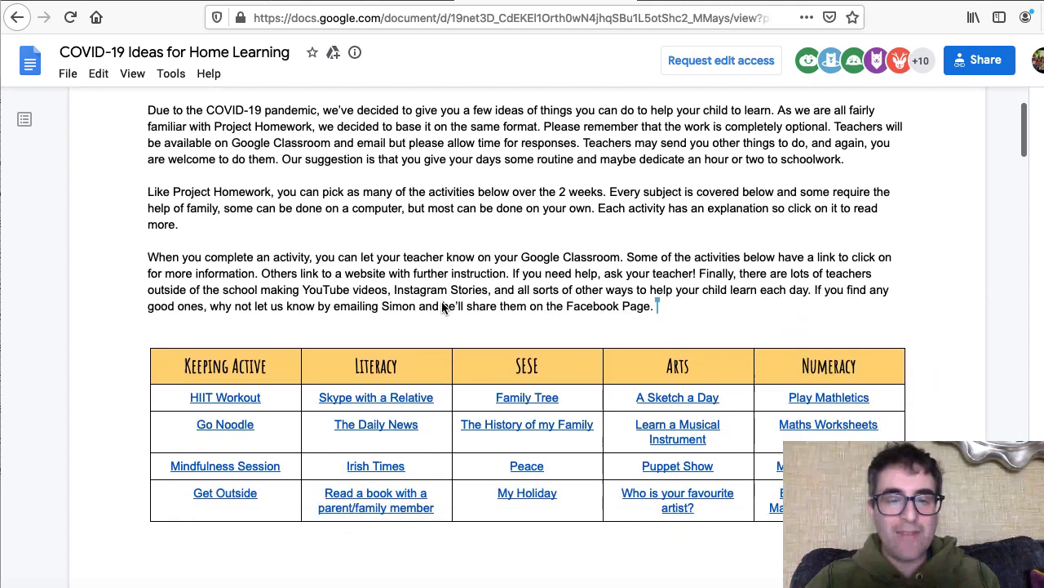
scroll(416, 236, up, 3)
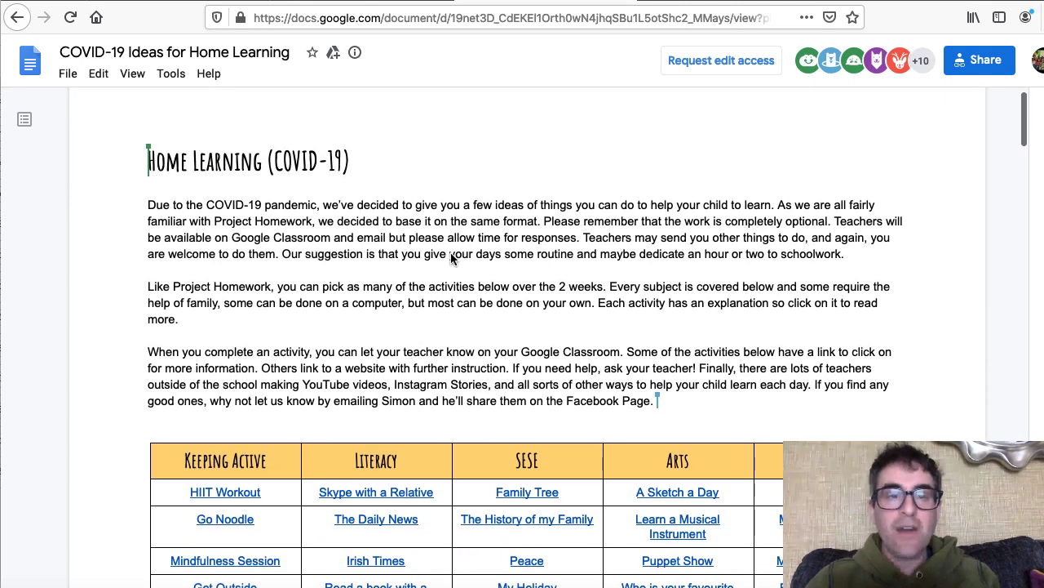
click(294, 17)
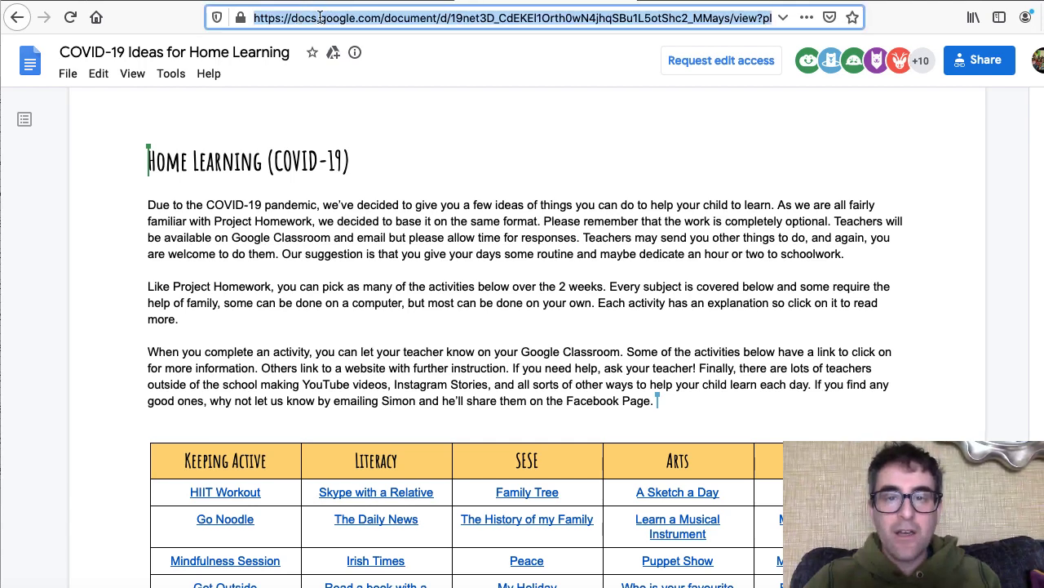
click(739, 18)
drag(733, 18, 785, 18)
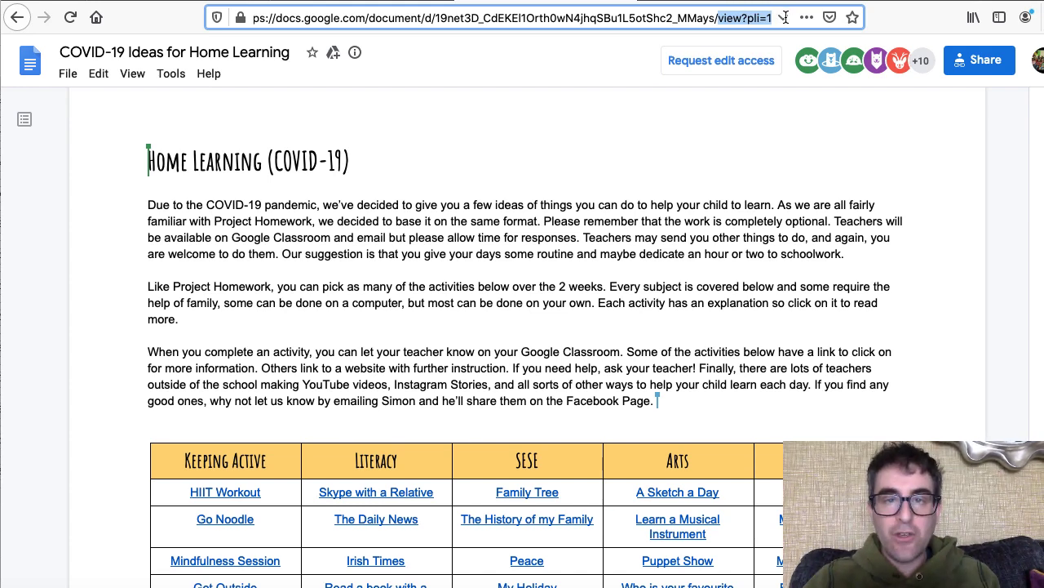
key(BackSpace)
- Load the document's /copy address and make a copy of the home-learning document
text(copy)
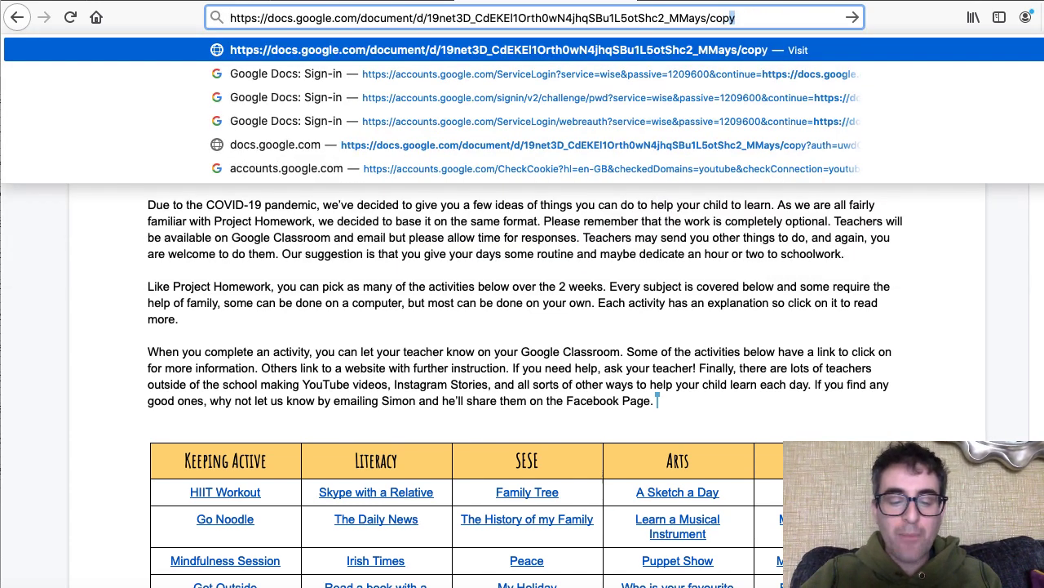
key(Return)
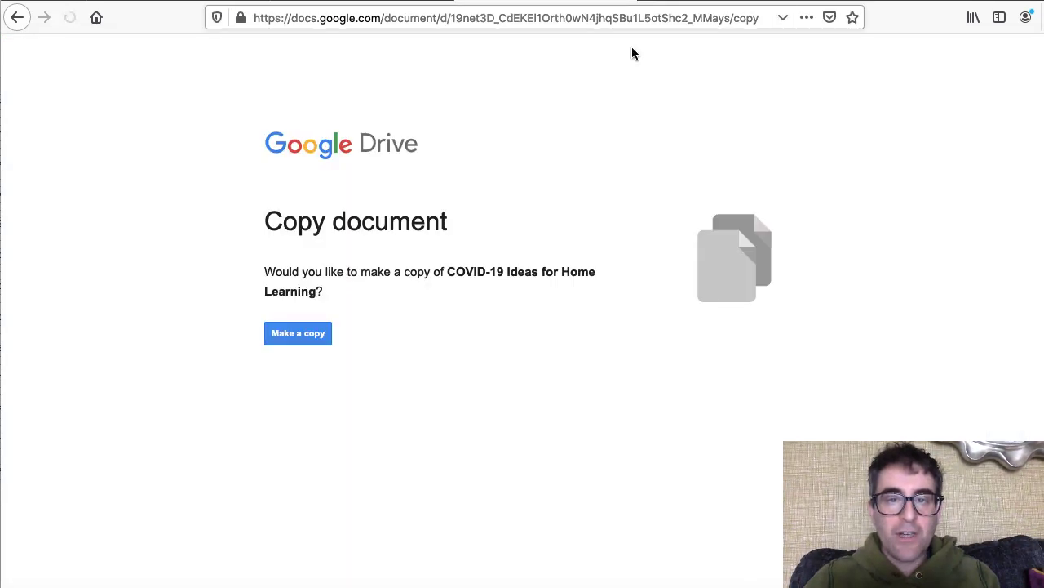
click(298, 334)
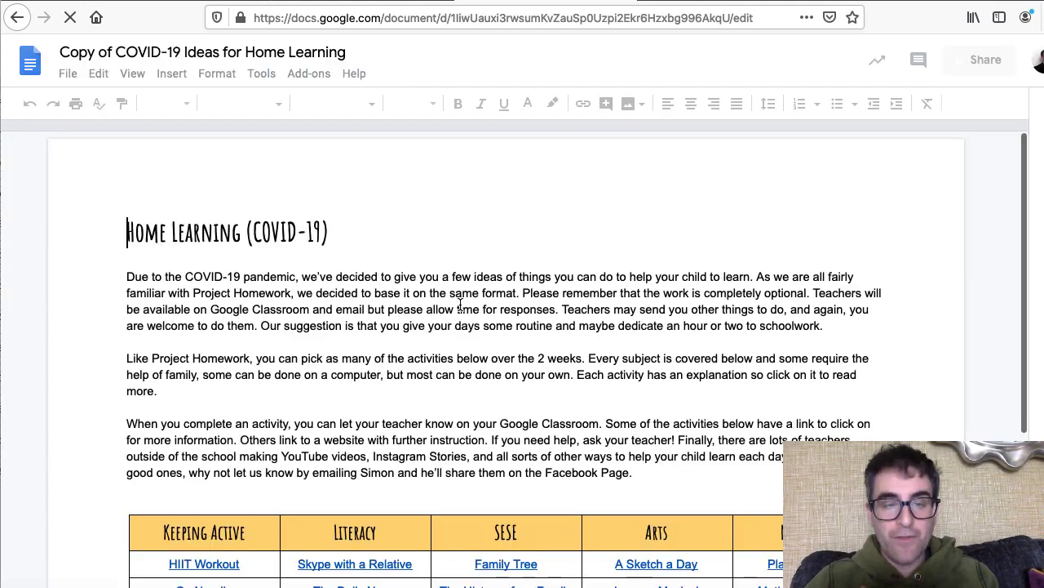
- Check the copied document's opening paragraphs and open its sharing settings
click(359, 311)
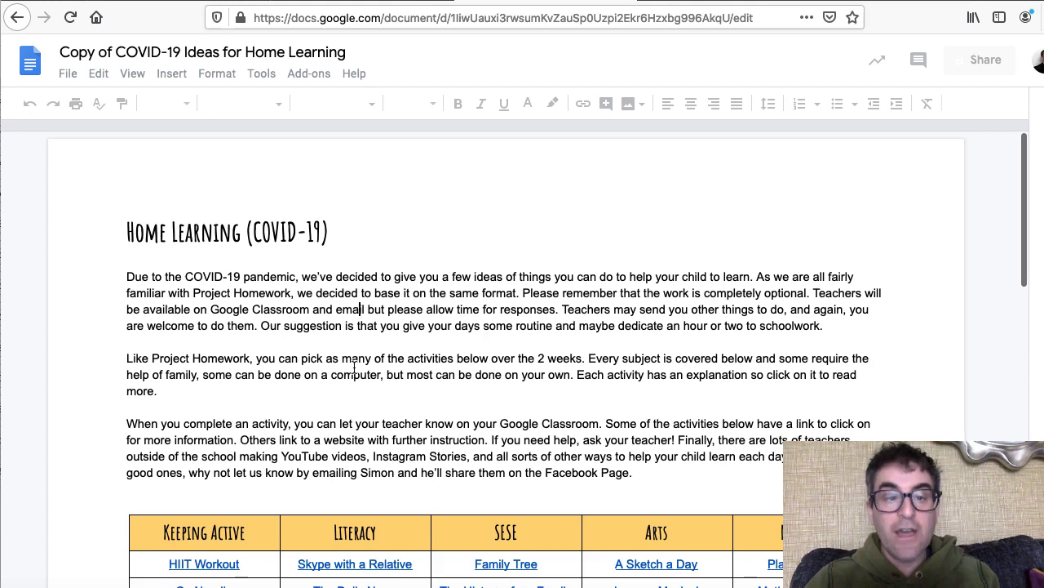
click(354, 375)
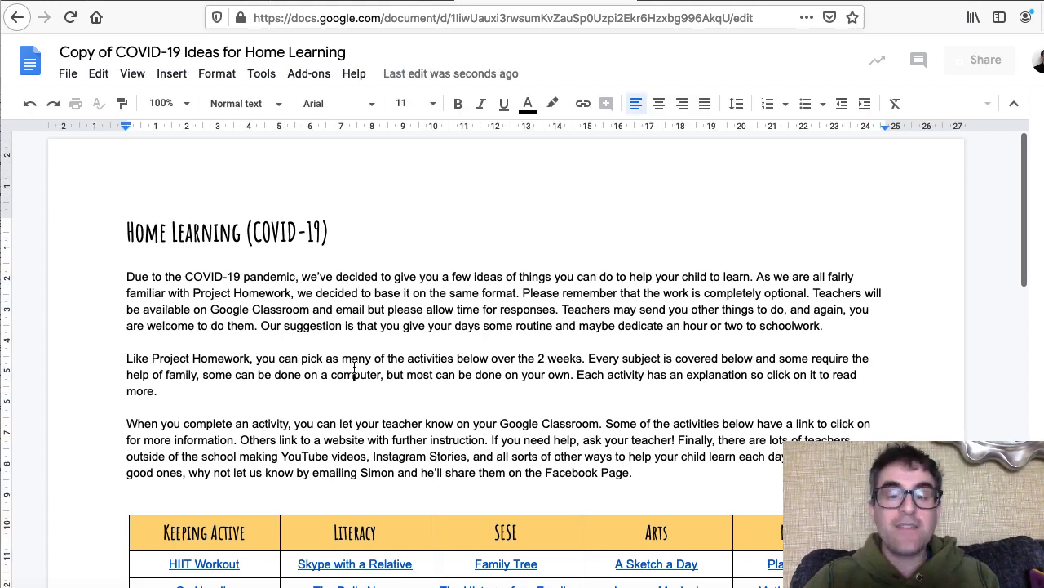
scroll(354, 367, down, 1)
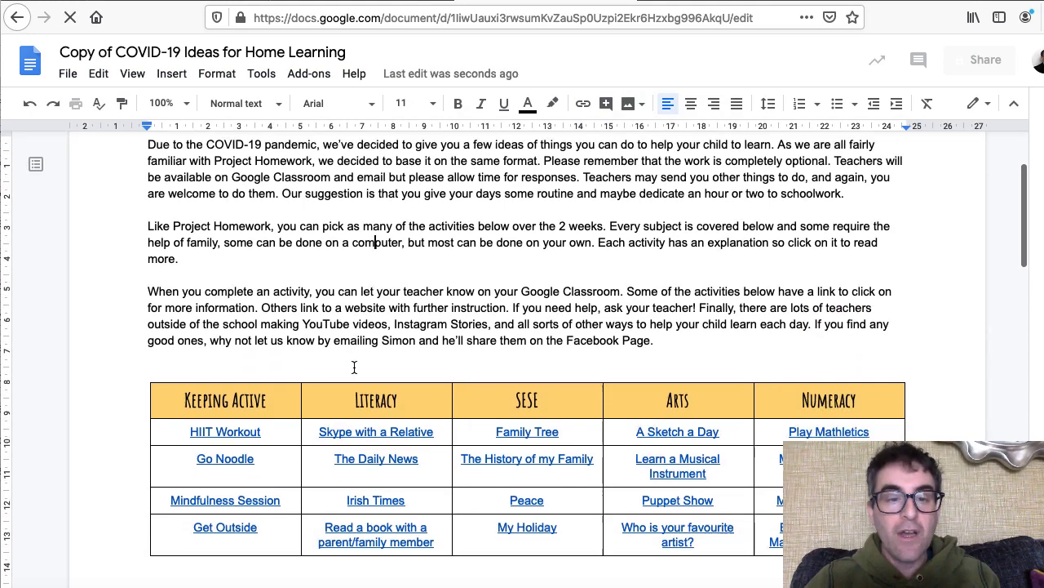
scroll(394, 238, up, 2)
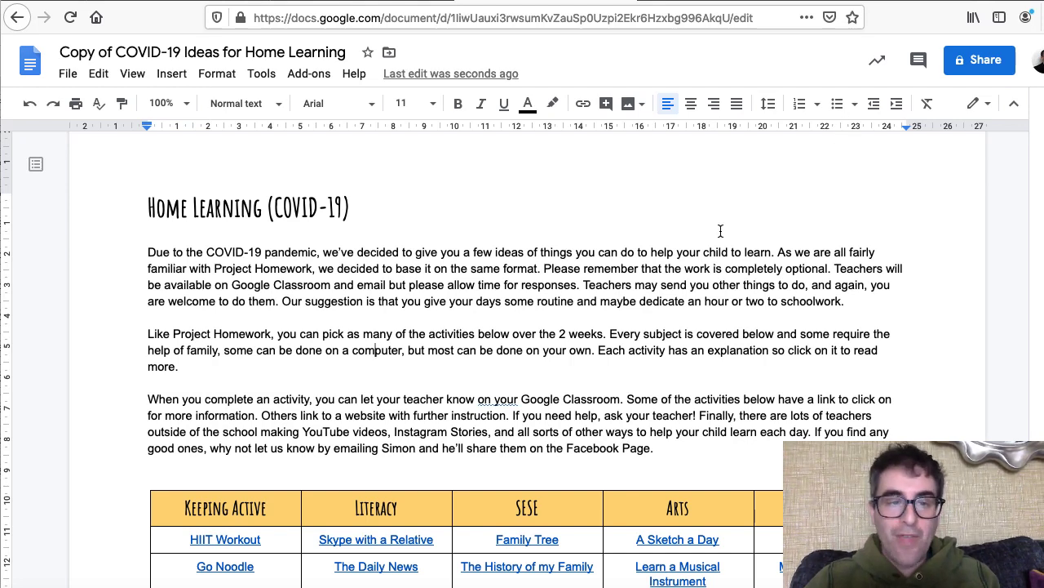
click(972, 65)
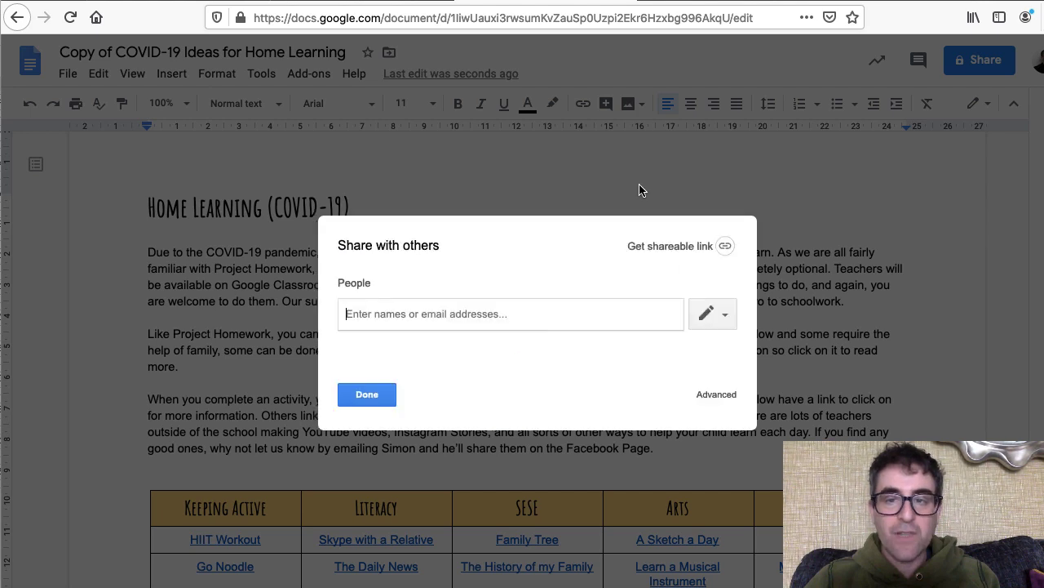
- Share the copy with anyone with the link, no sign-in, view only, and copy the link
click(725, 247)
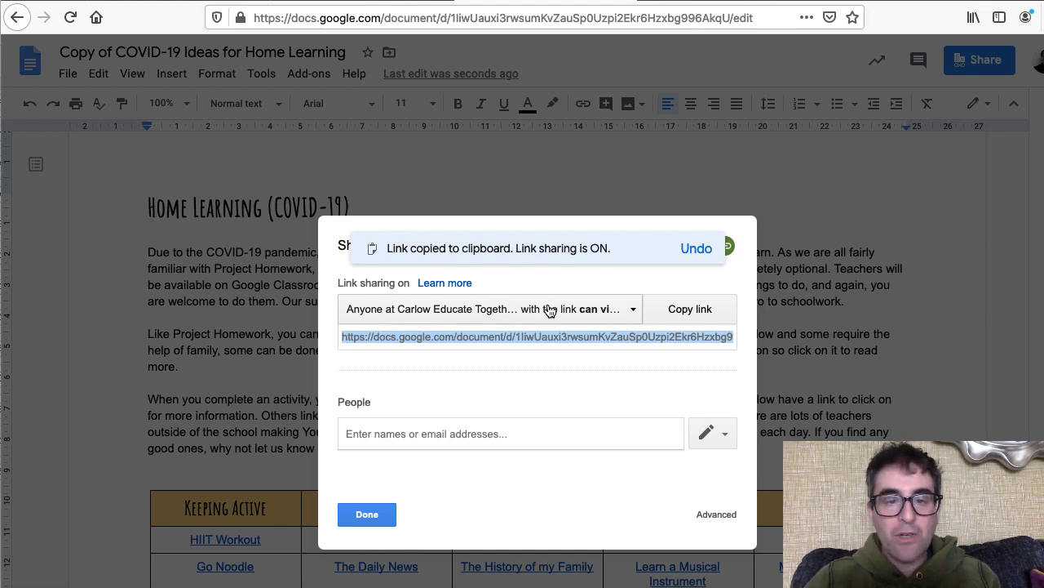
click(622, 310)
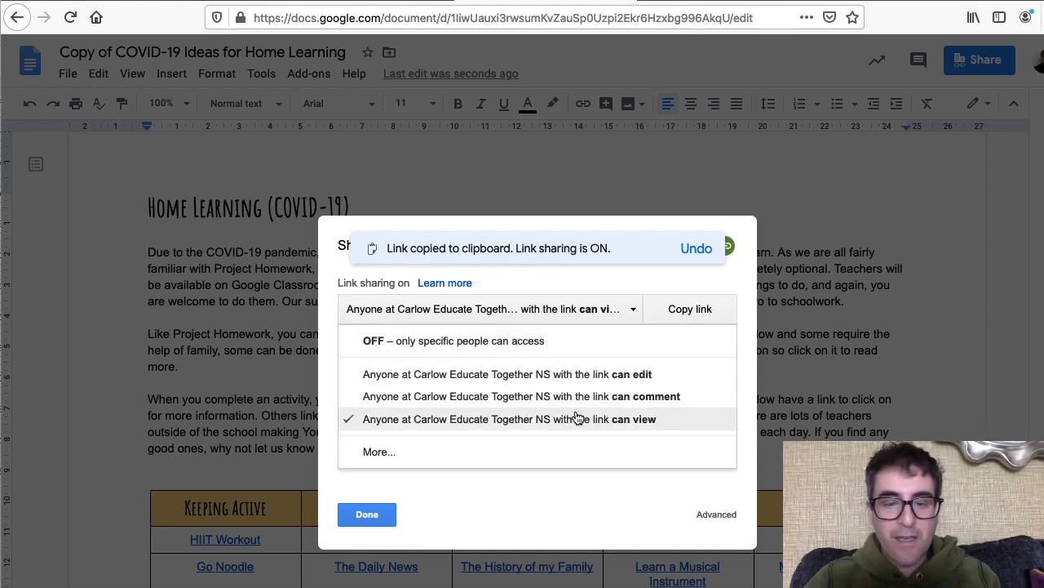
click(378, 451)
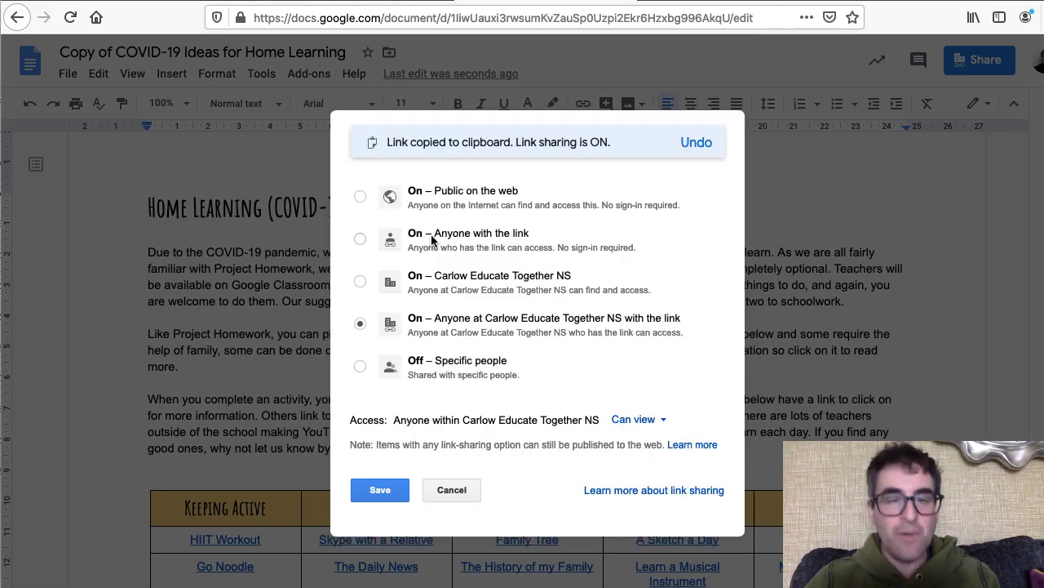
click(360, 239)
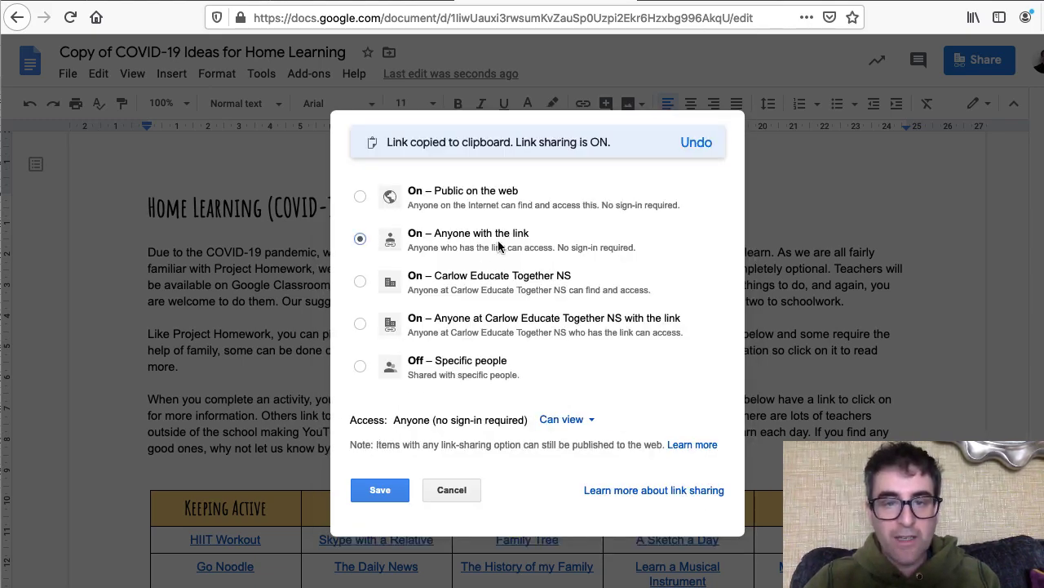
click(571, 420)
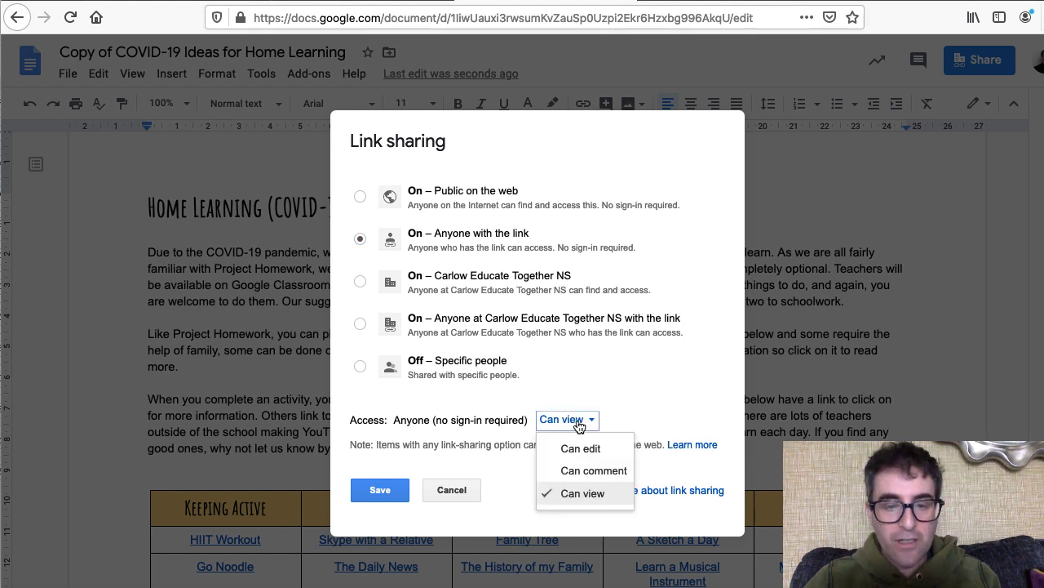
click(581, 492)
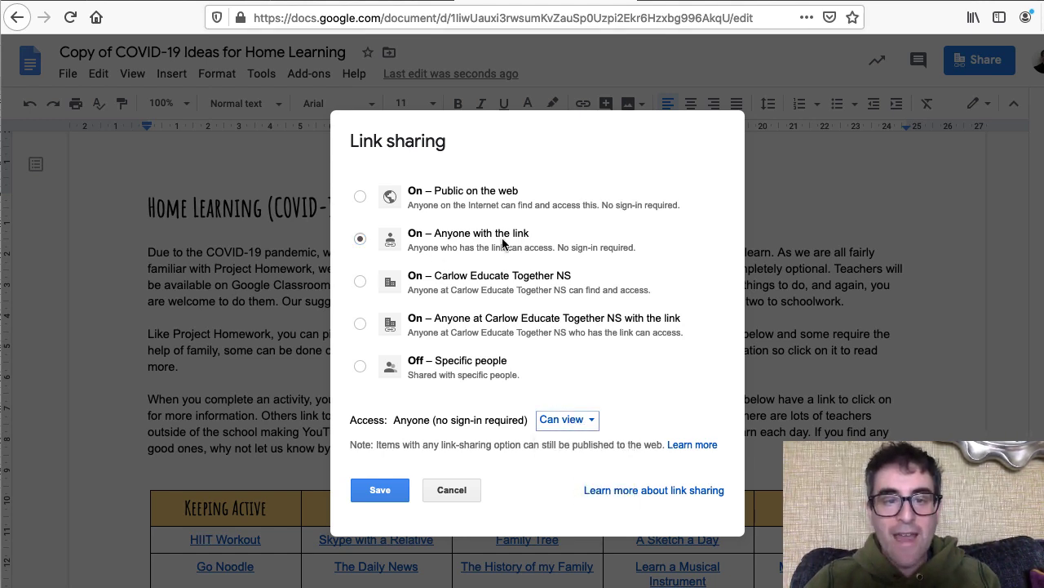
click(380, 490)
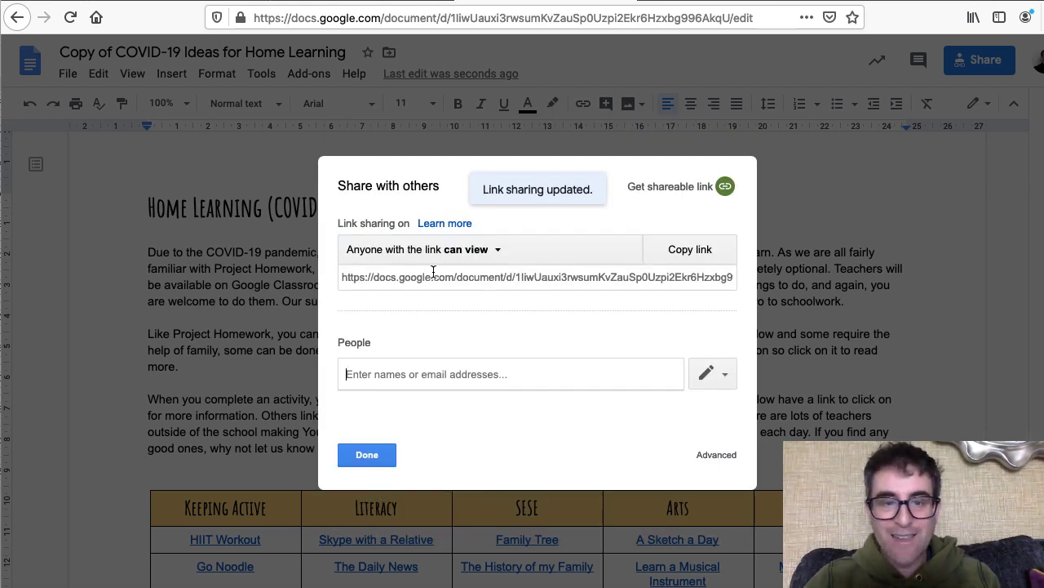
click(699, 255)
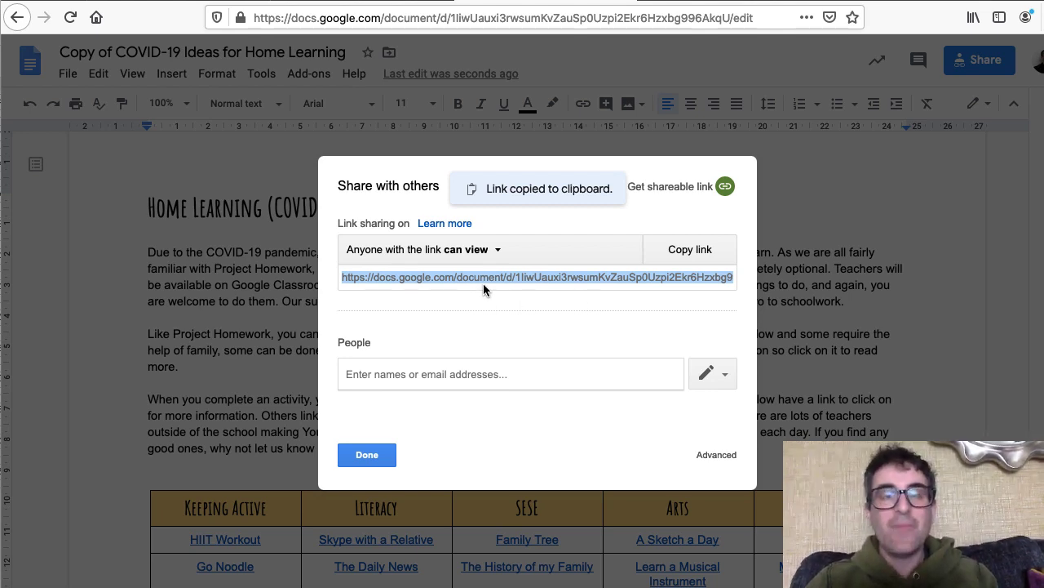
key(super+Tab)
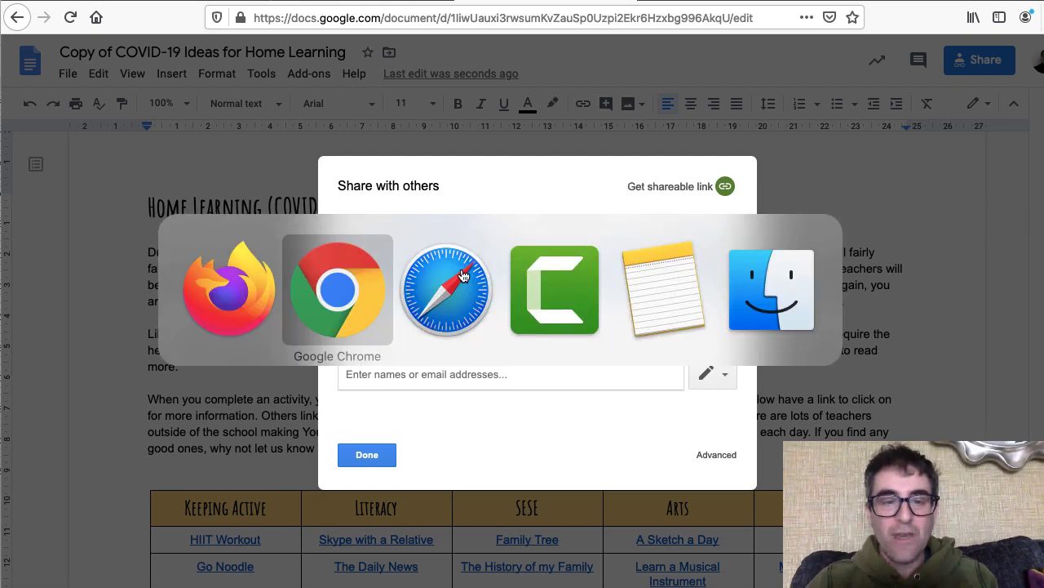
- Shorten the pasted share link in Bitly and title it with the teacher's name plus 'Distance Learning'
key(super+Tab)
key(super+Tab)
key(super+Tab)
key(super+Tab)
key(super+Tab)
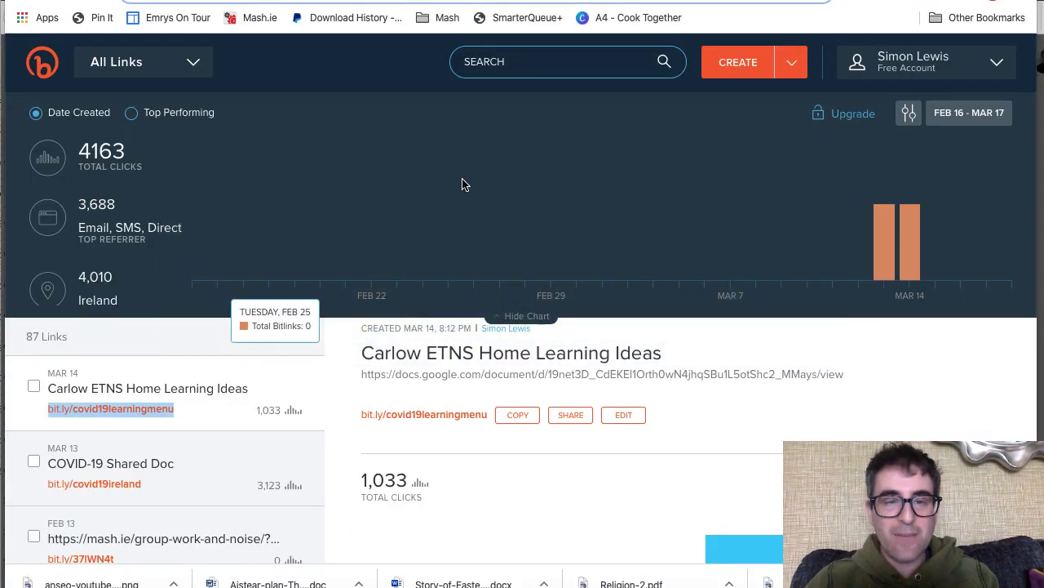
click(757, 70)
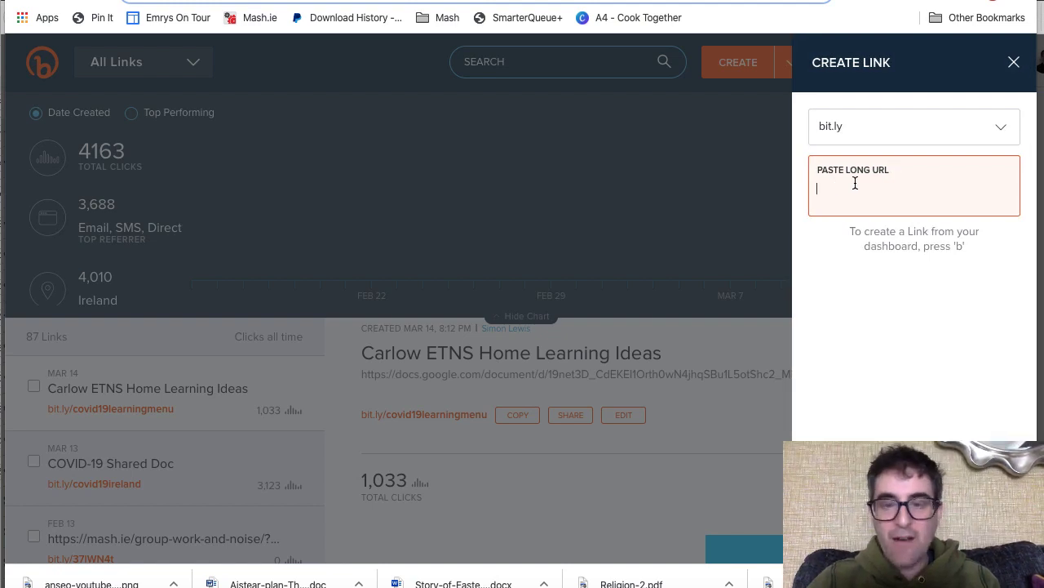
key(super+v)
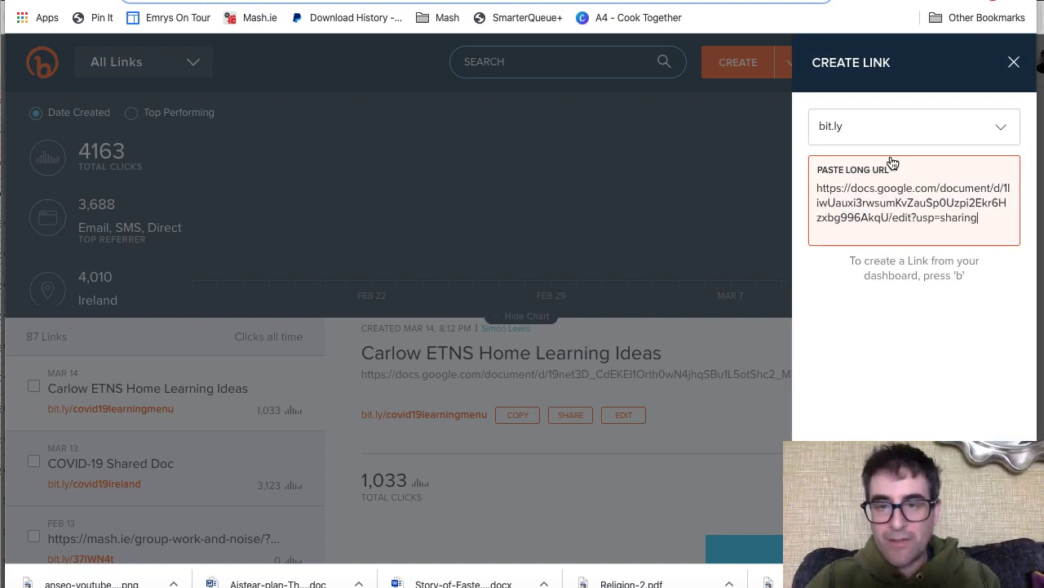
click(843, 210)
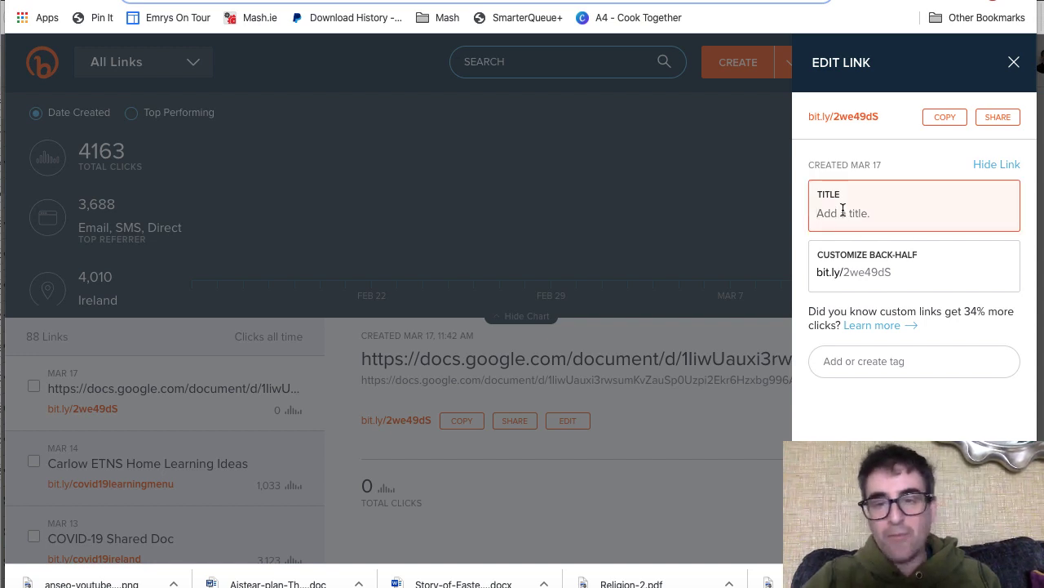
text(Simon's)
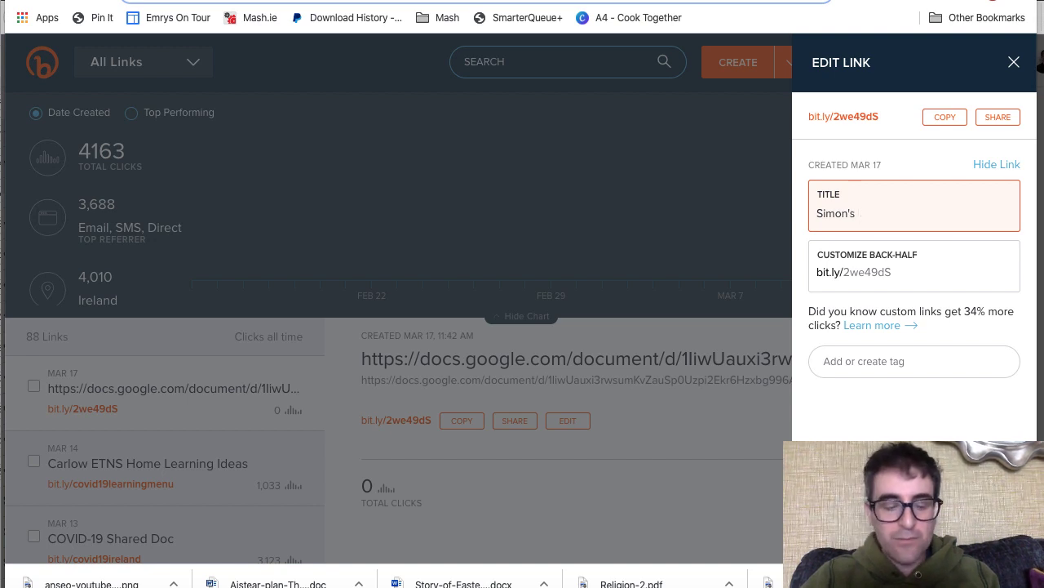
text( Distance Lea)
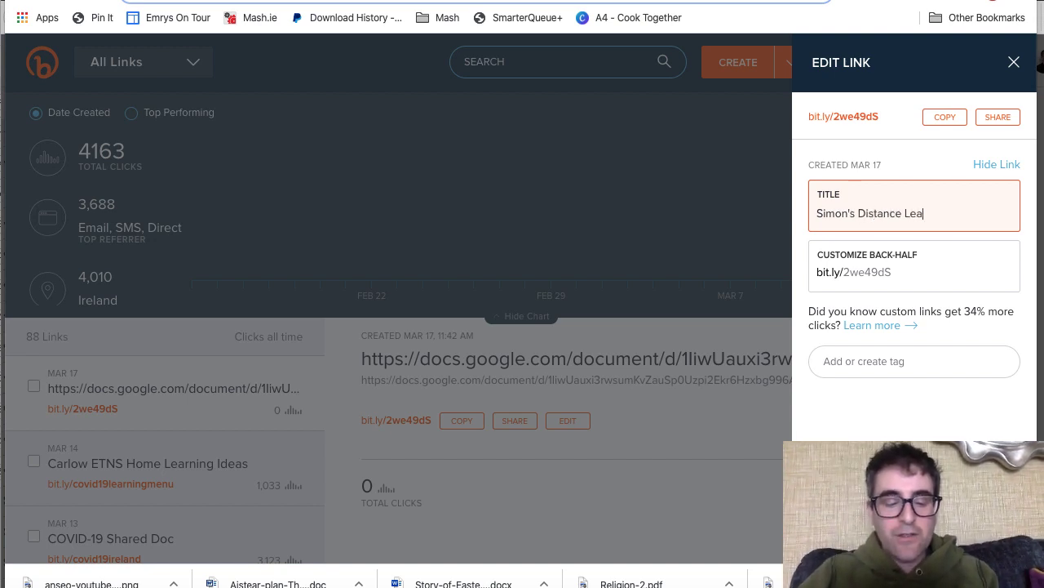
text(rng)
key(BackSpace)
key(BackSpace)
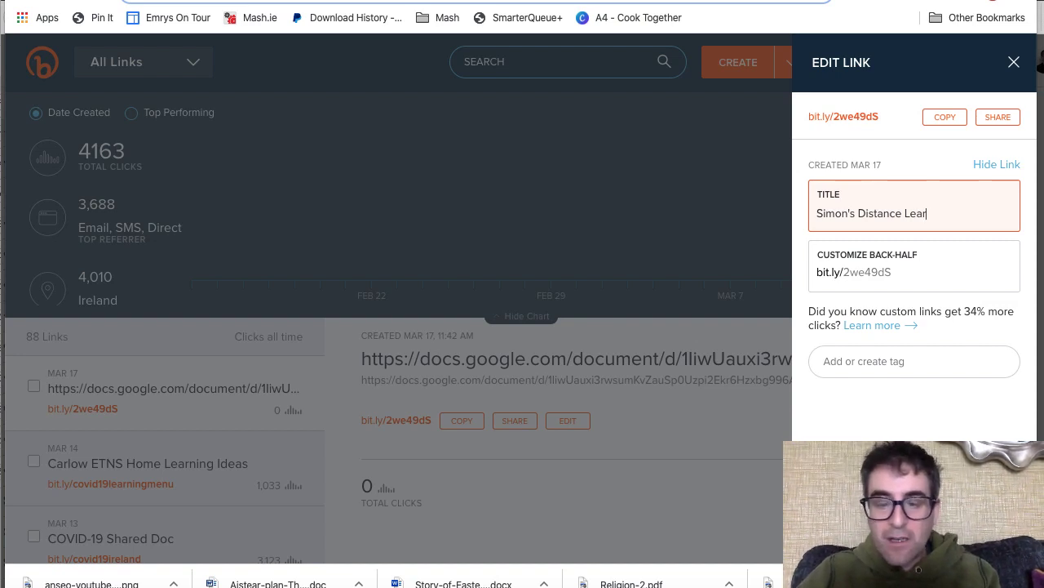
text(ing Tasks)
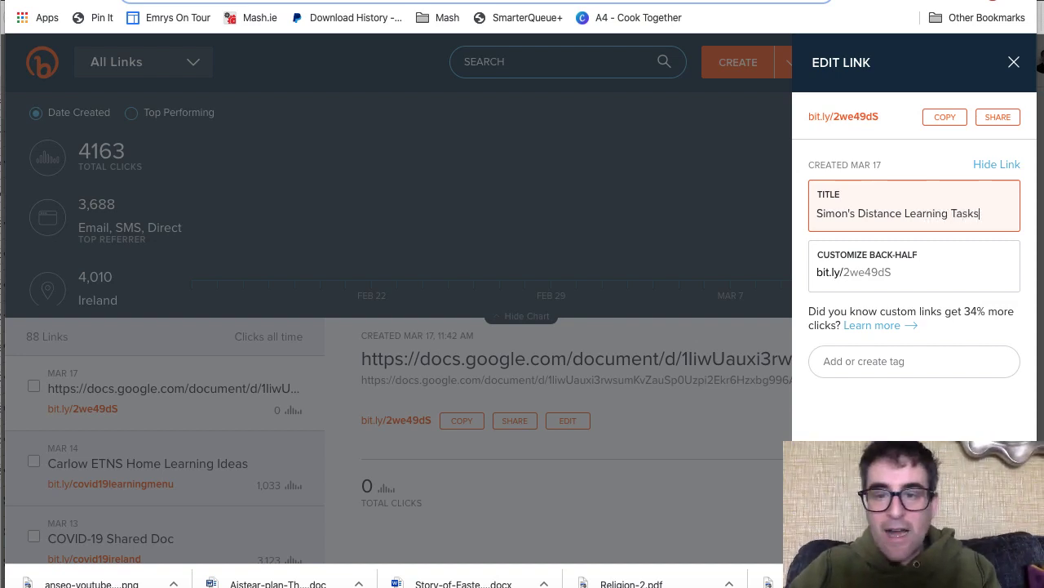
- Clear the short link's random back-half, then close the Bitly edit panel and Docs sharing dialog
click(864, 274)
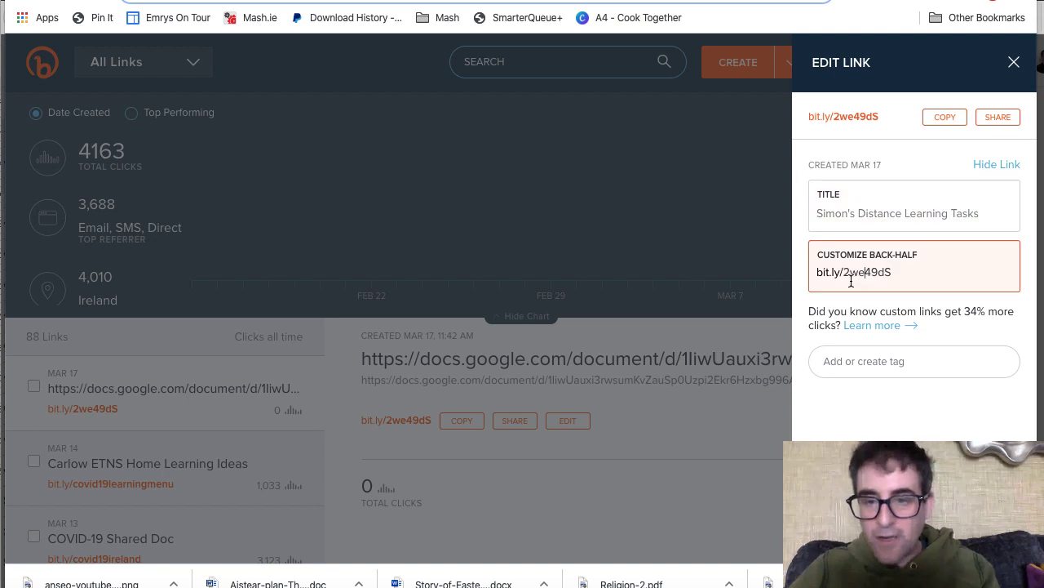
drag(851, 274, 944, 270)
key(BackSpace)
key(BackSpace)
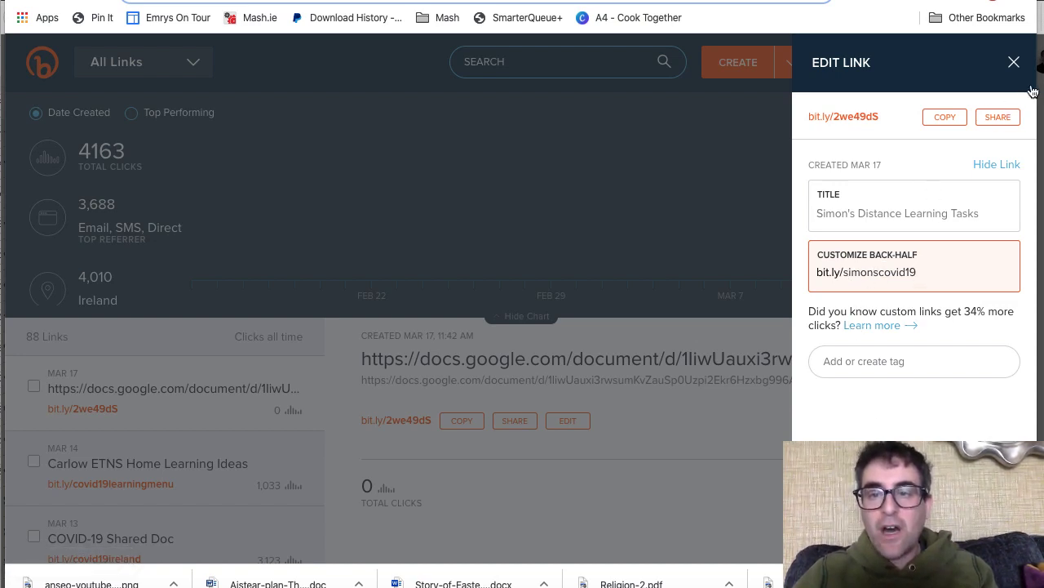
click(1014, 63)
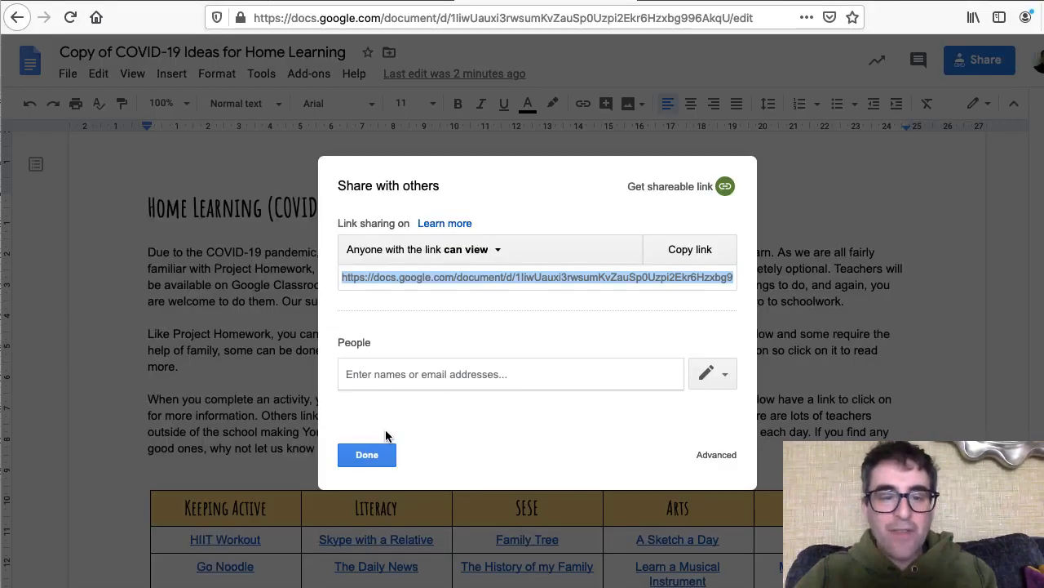
click(367, 454)
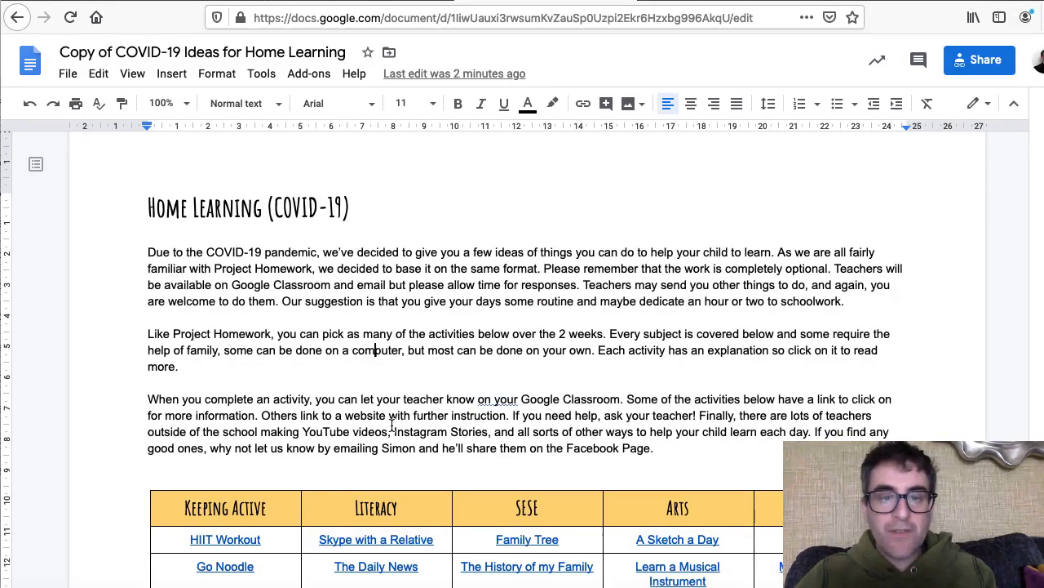
scroll(391, 425, down, 1)
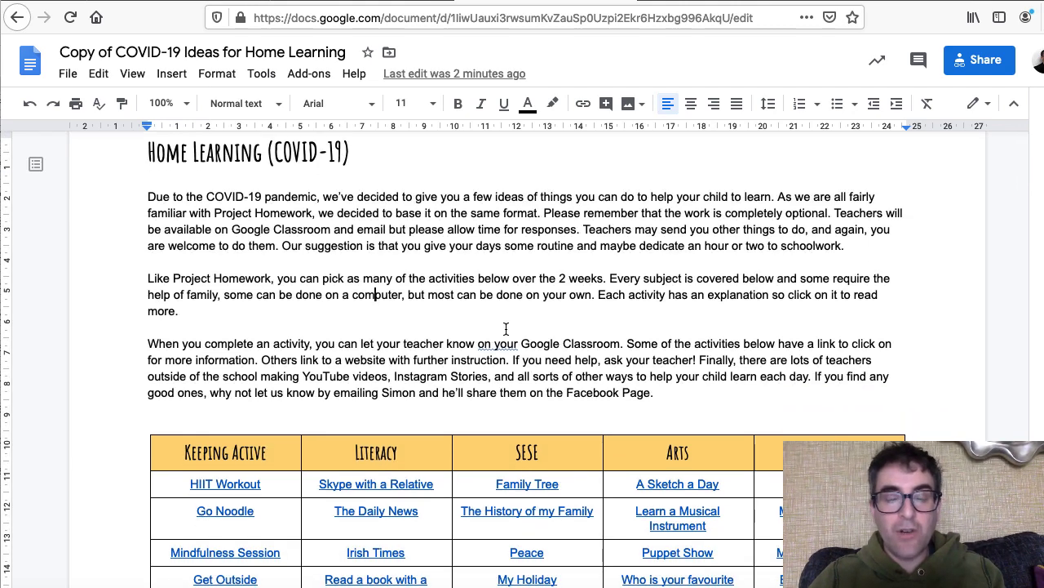
scroll(508, 326, down, 1)
scroll(508, 326, down, 1)
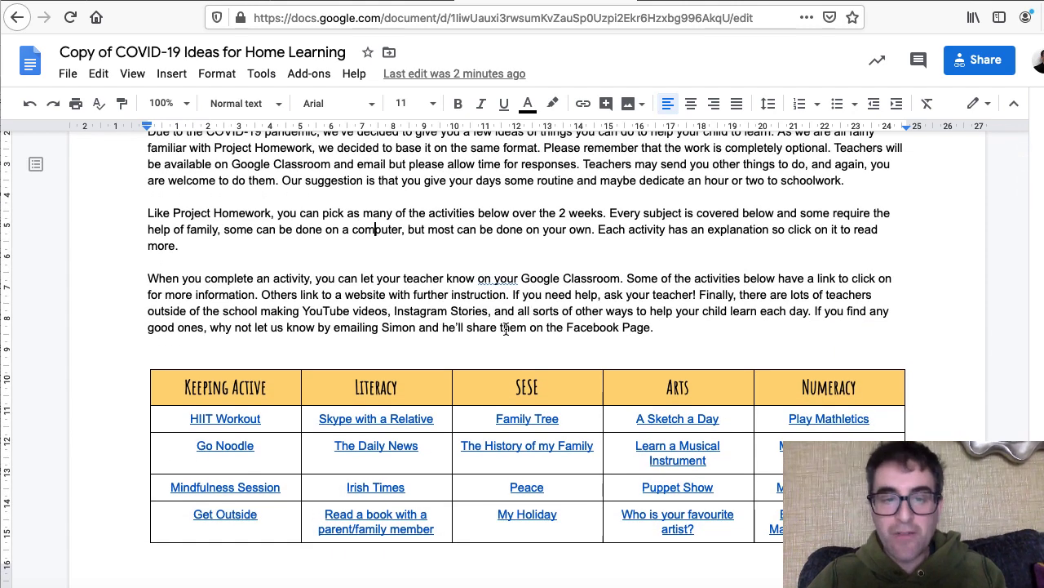